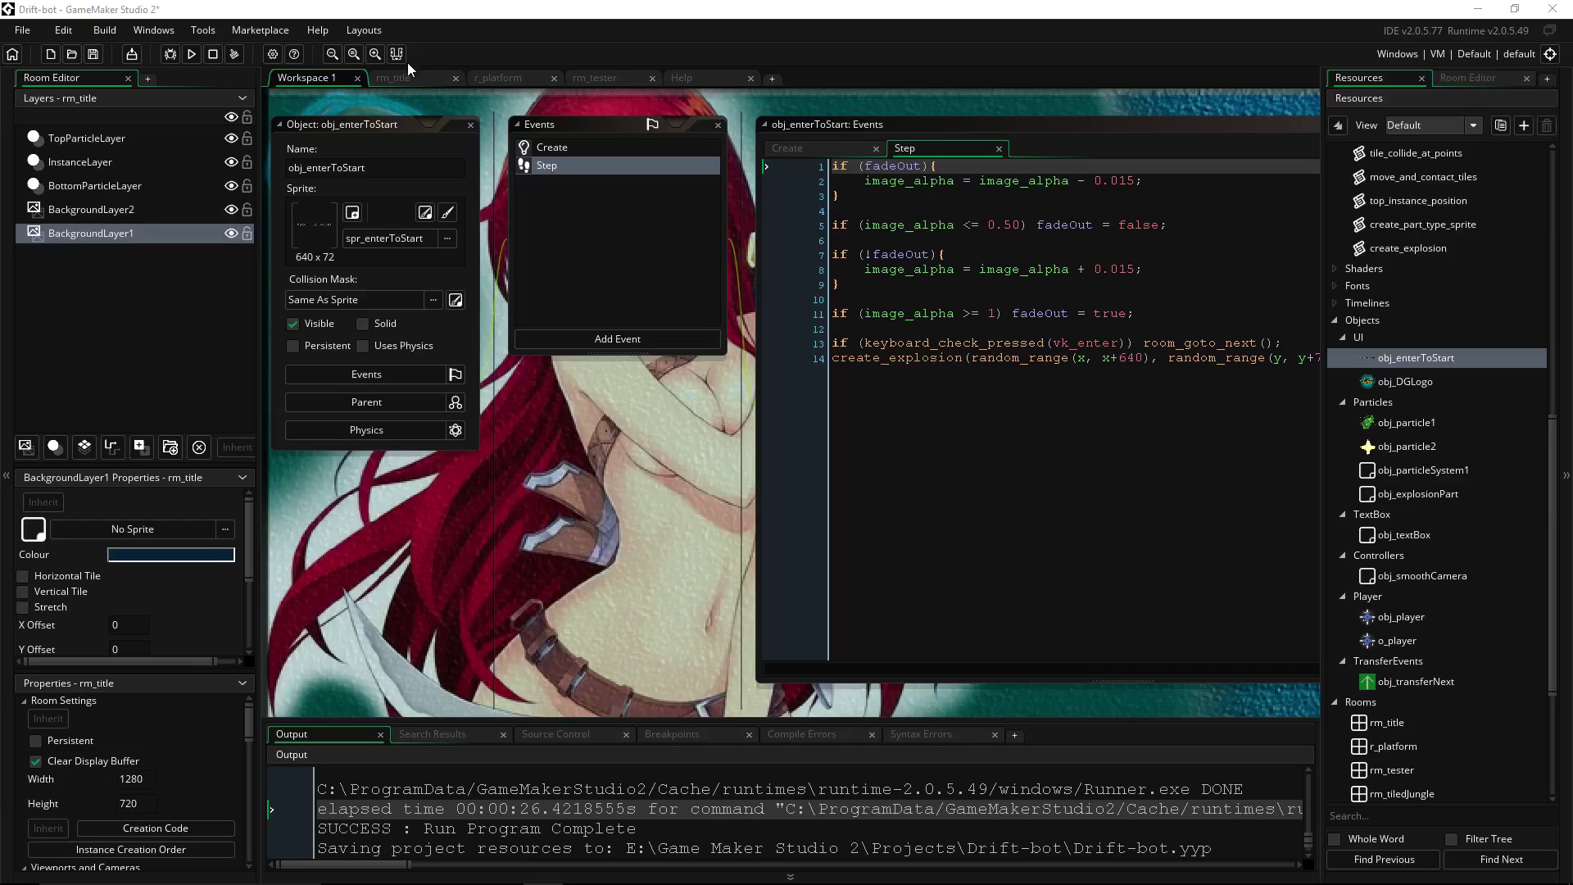
Build and run the Drift-bot game to reach its Press Enter to Start title screen
click(192, 54)
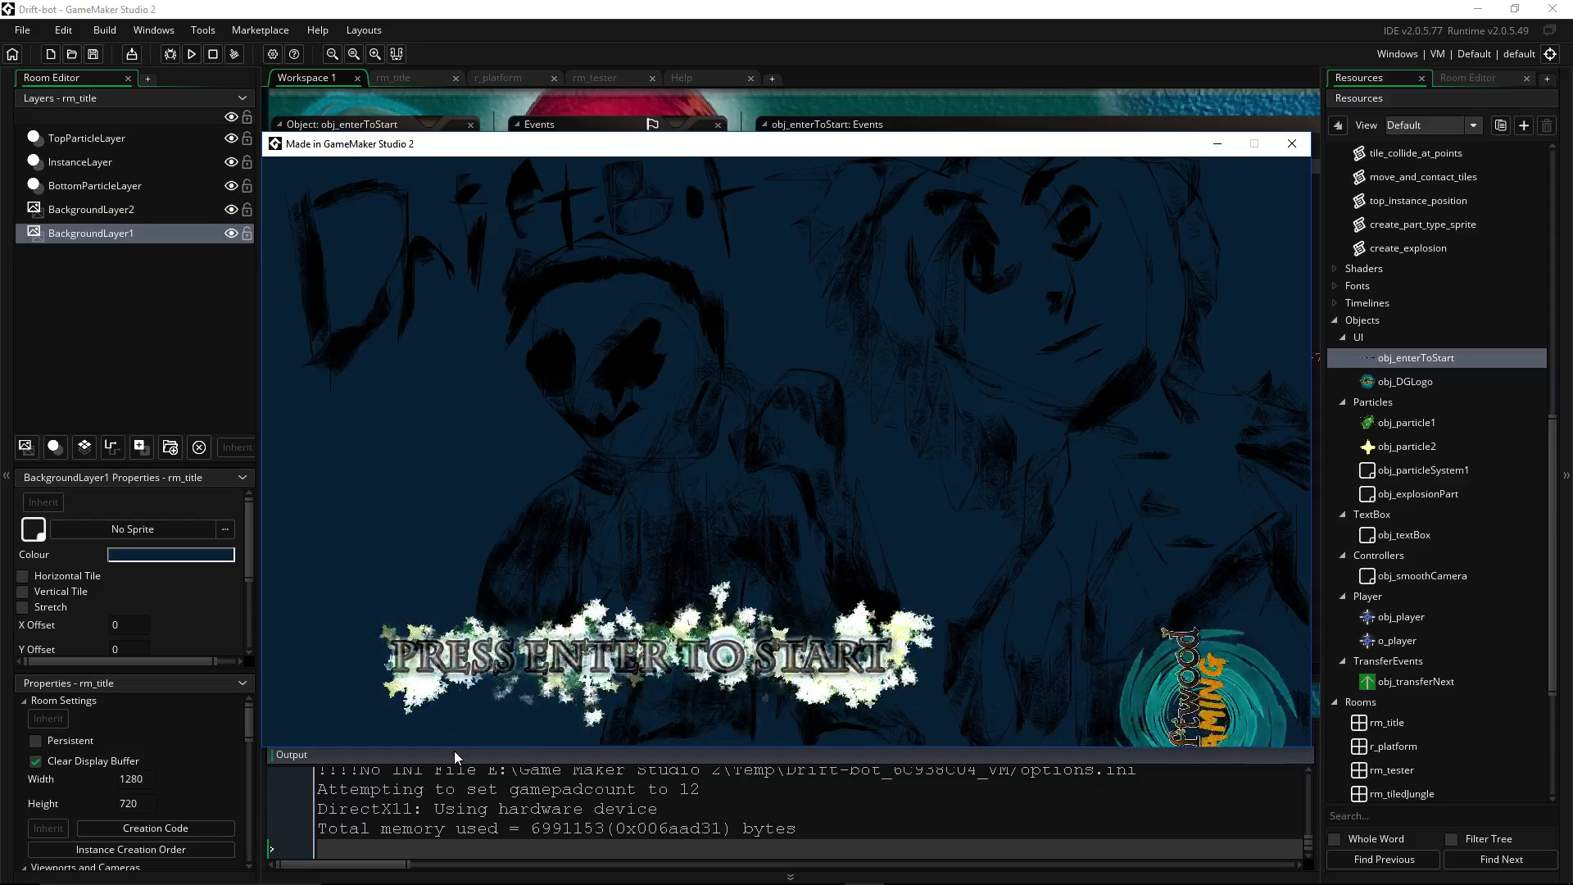
Start the game from the title screen with Enter, then close the game window
key(Return)
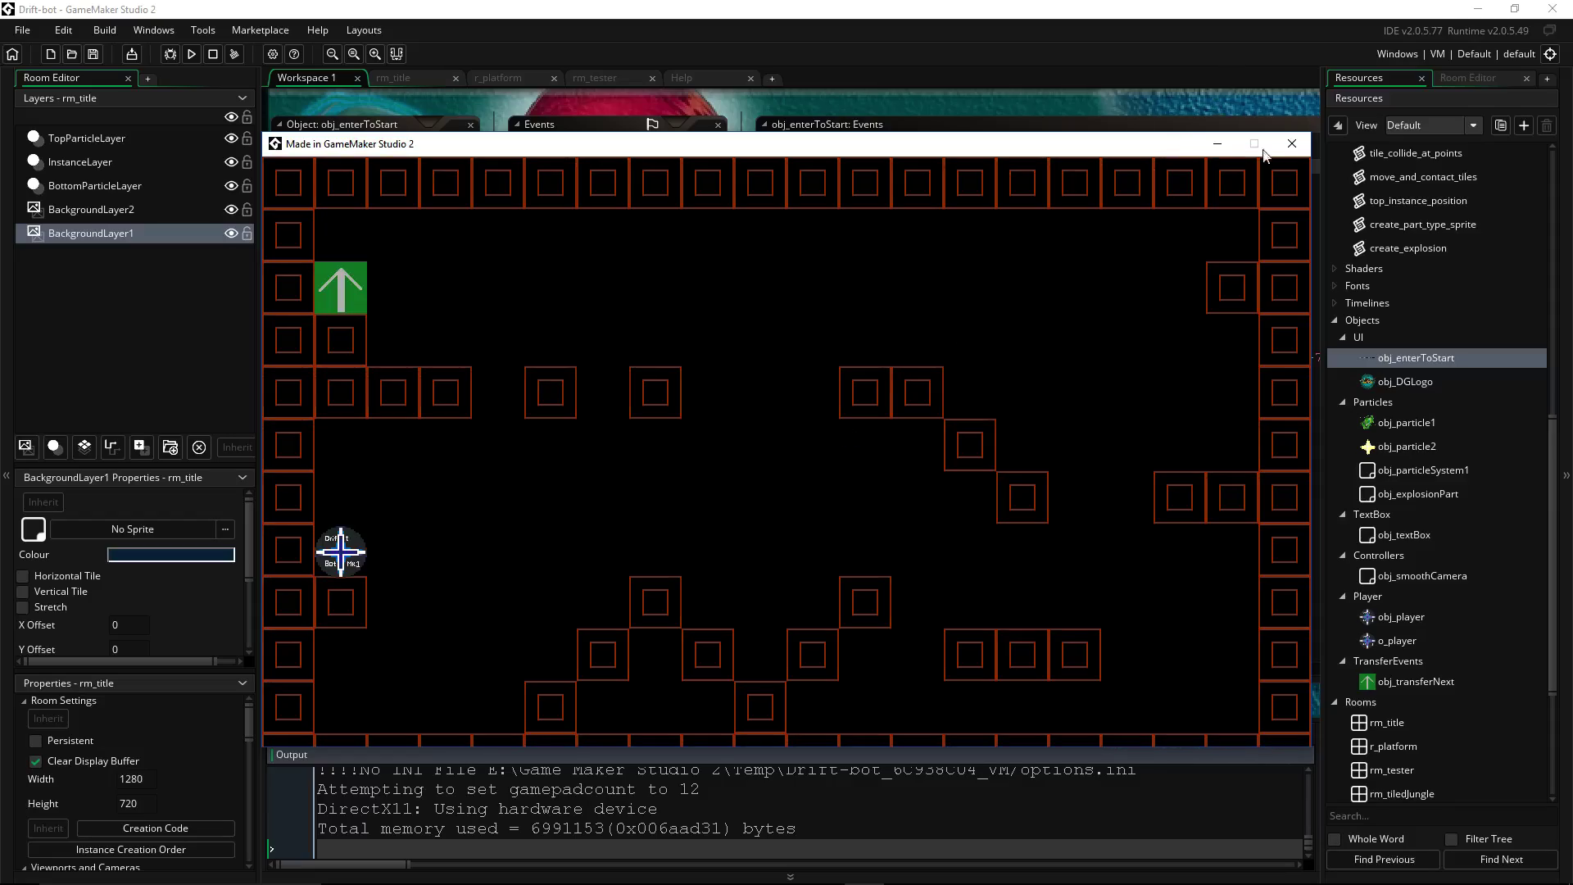
click(1292, 143)
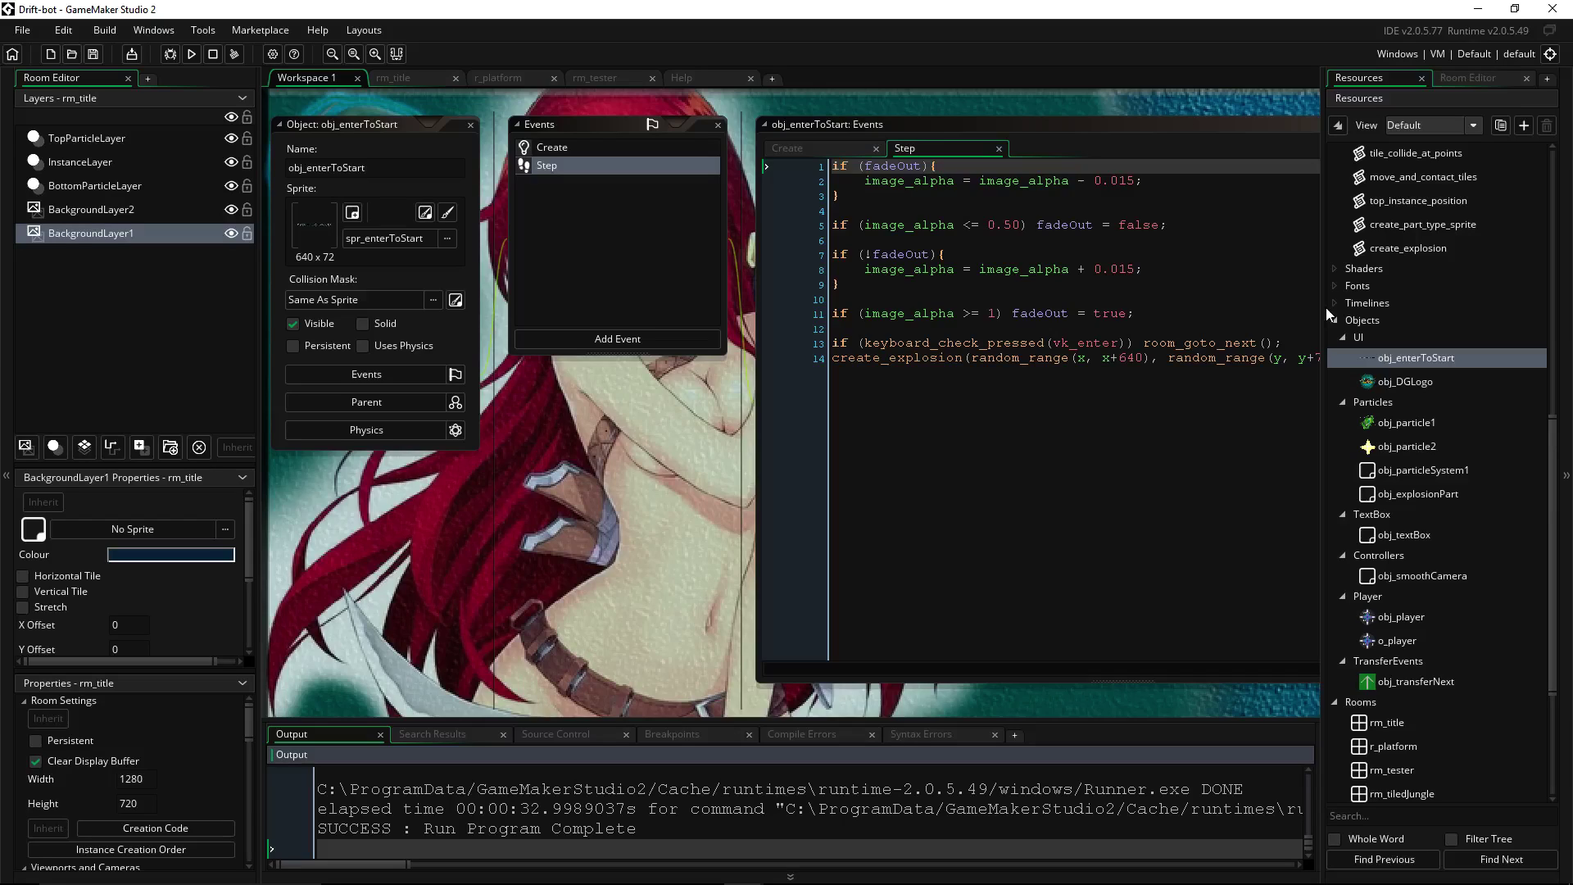
Open the Add Existing file dialog from the Objects group and center it on screen
right_click(1366, 320)
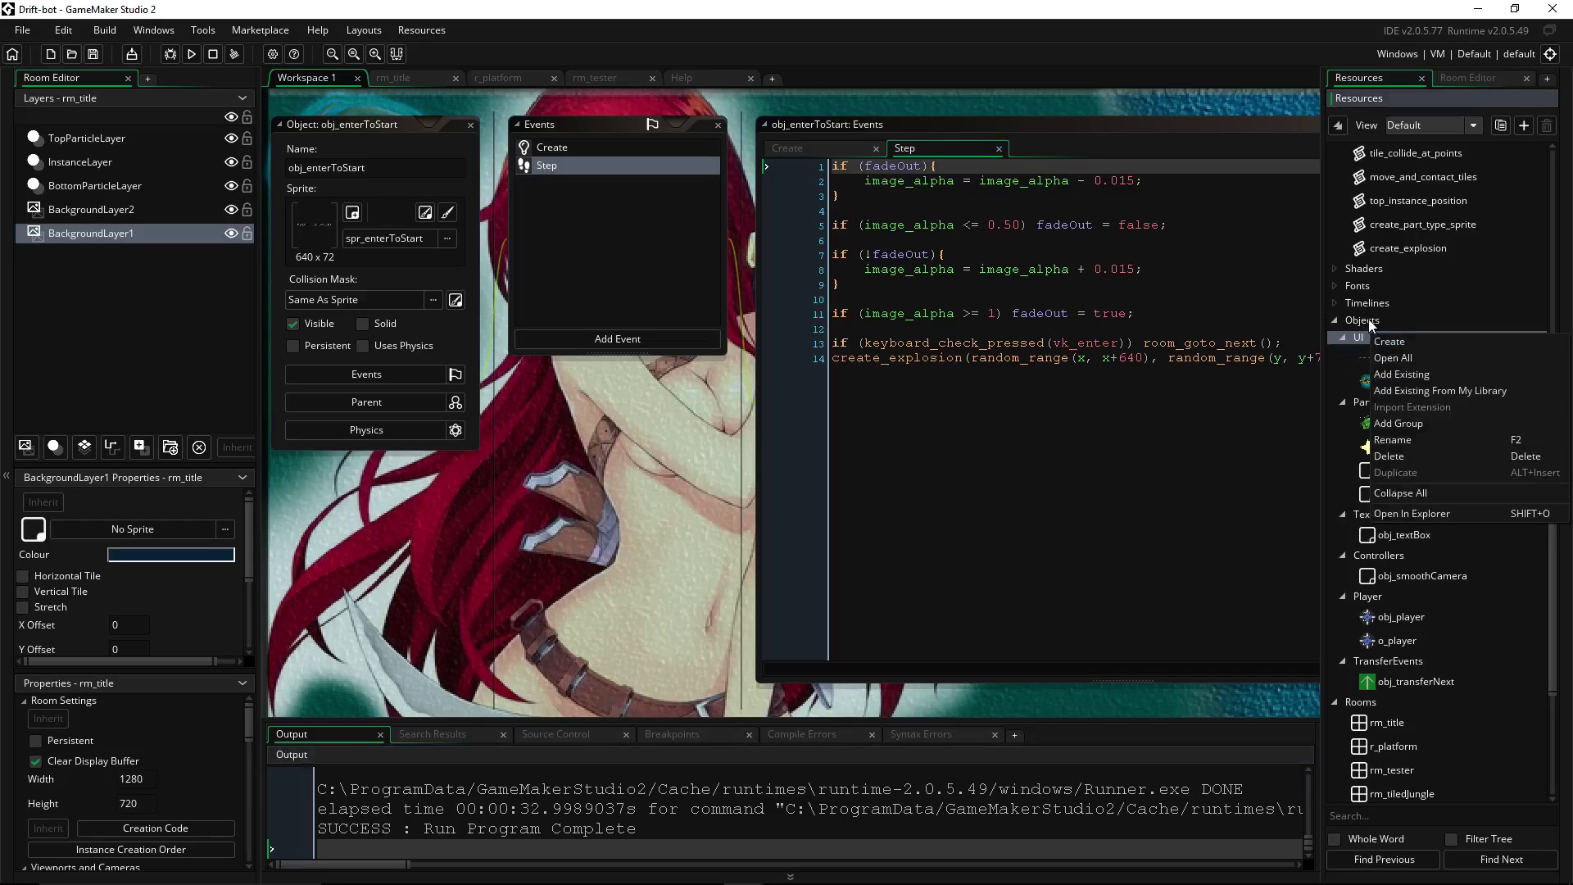
right_click(1366, 319)
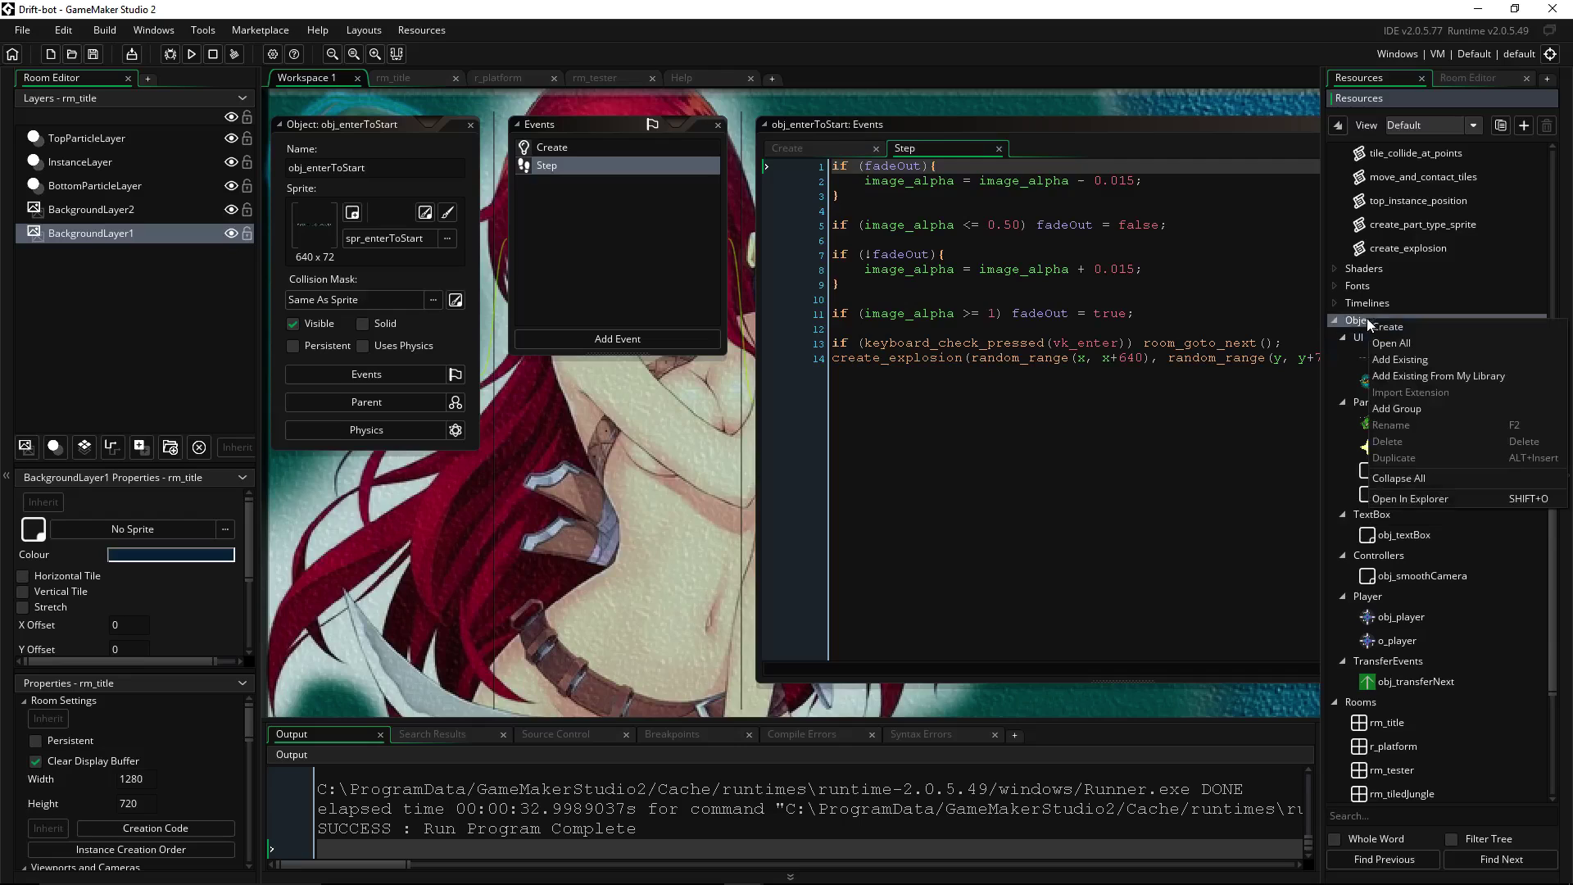
click(1413, 360)
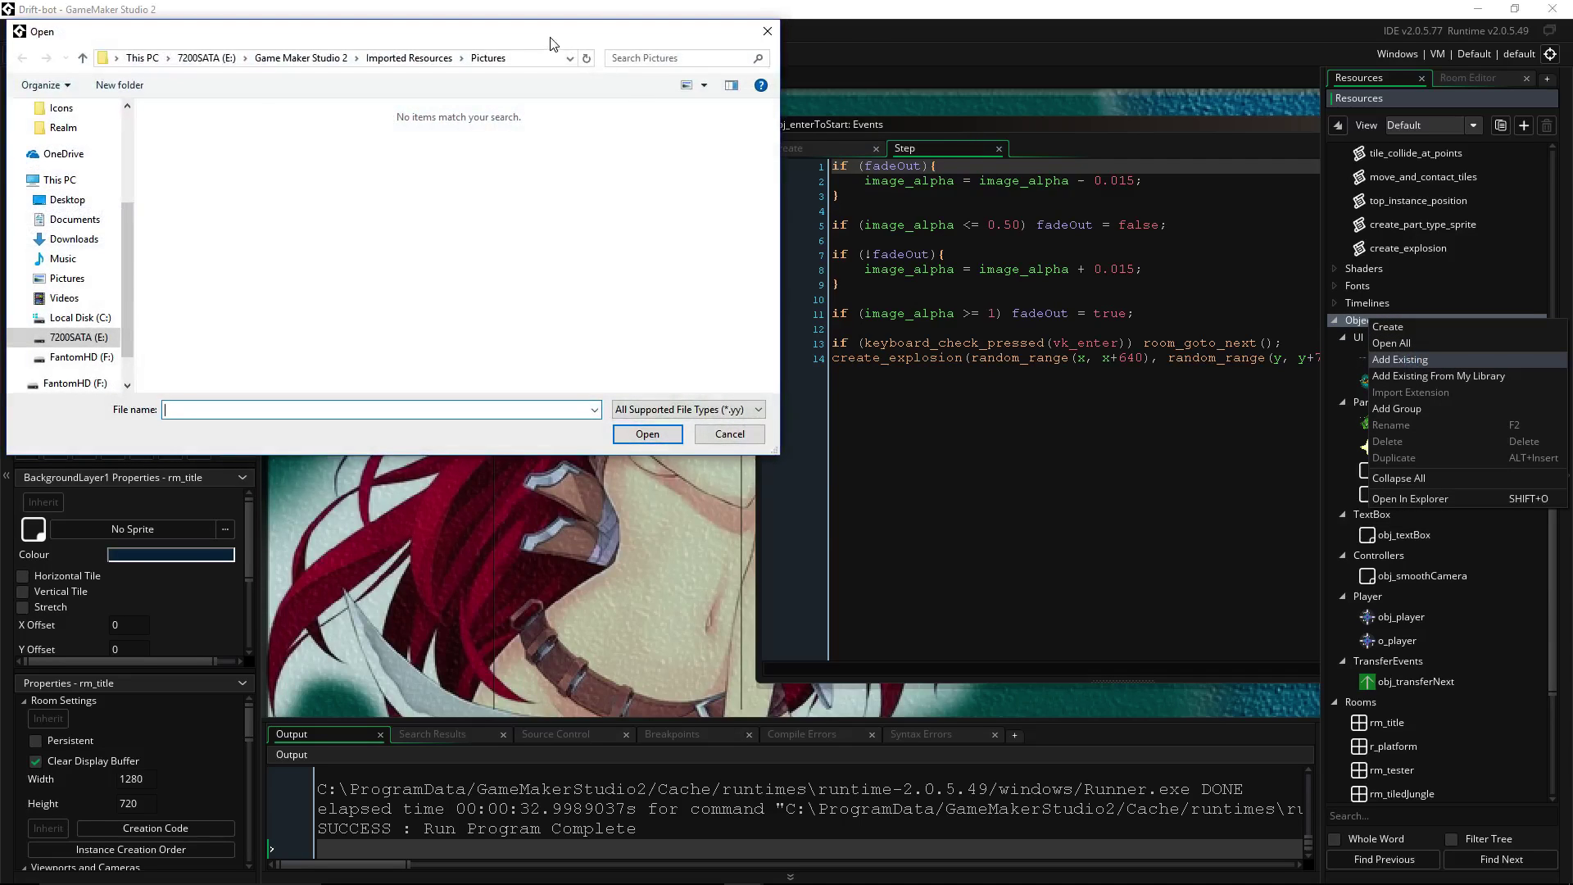
drag(552, 43, 886, 280)
Browse to Projects > Space Driftwood > objects and scroll through its object folders
click(647, 295)
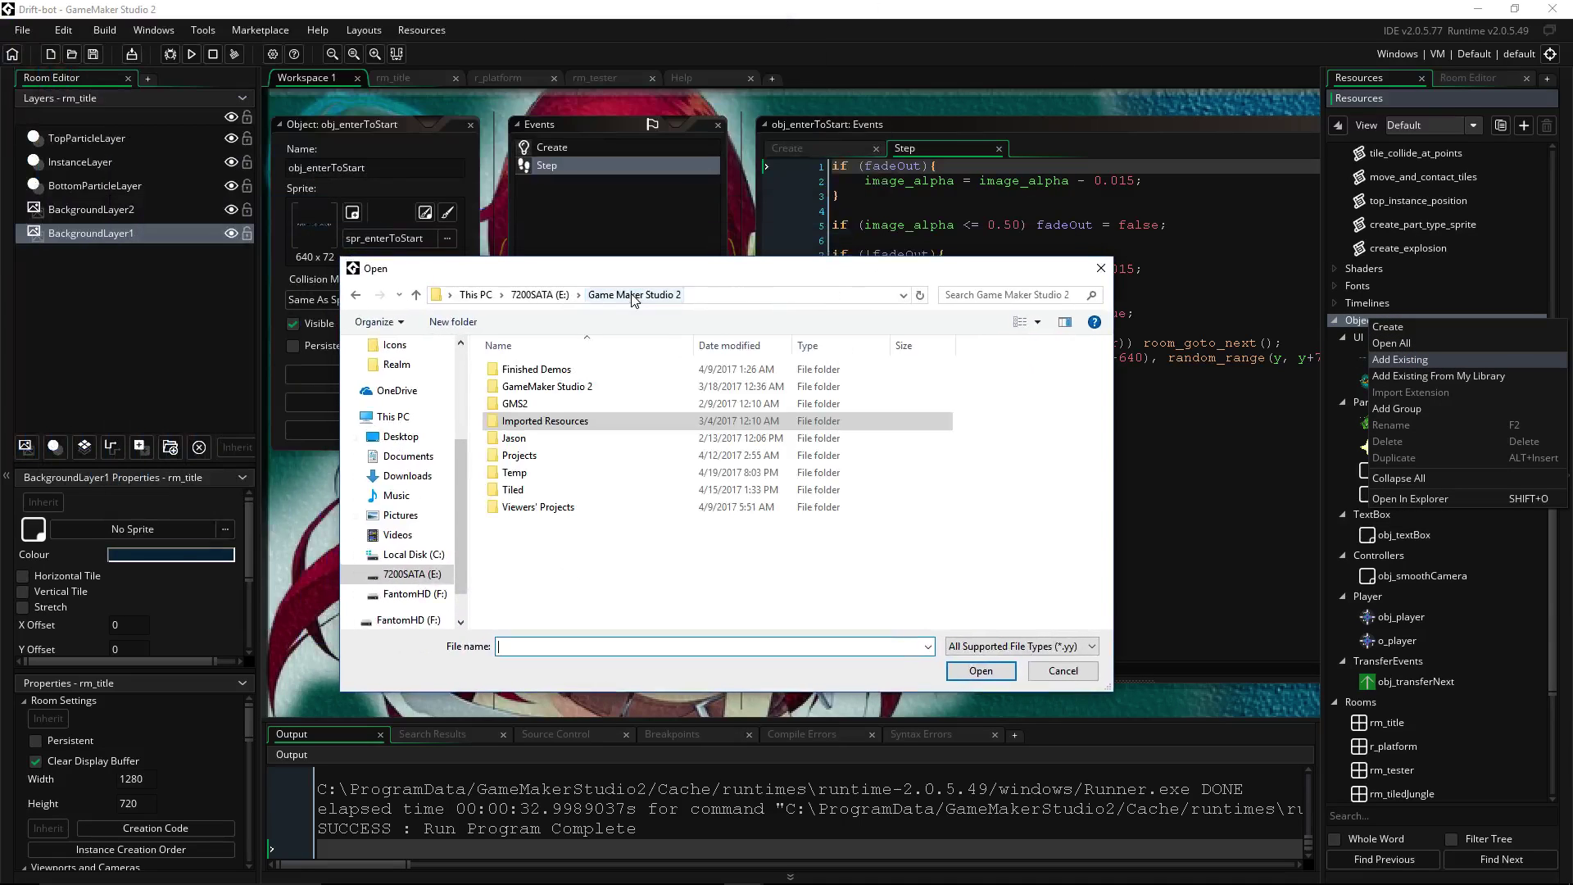
double_click(542, 456)
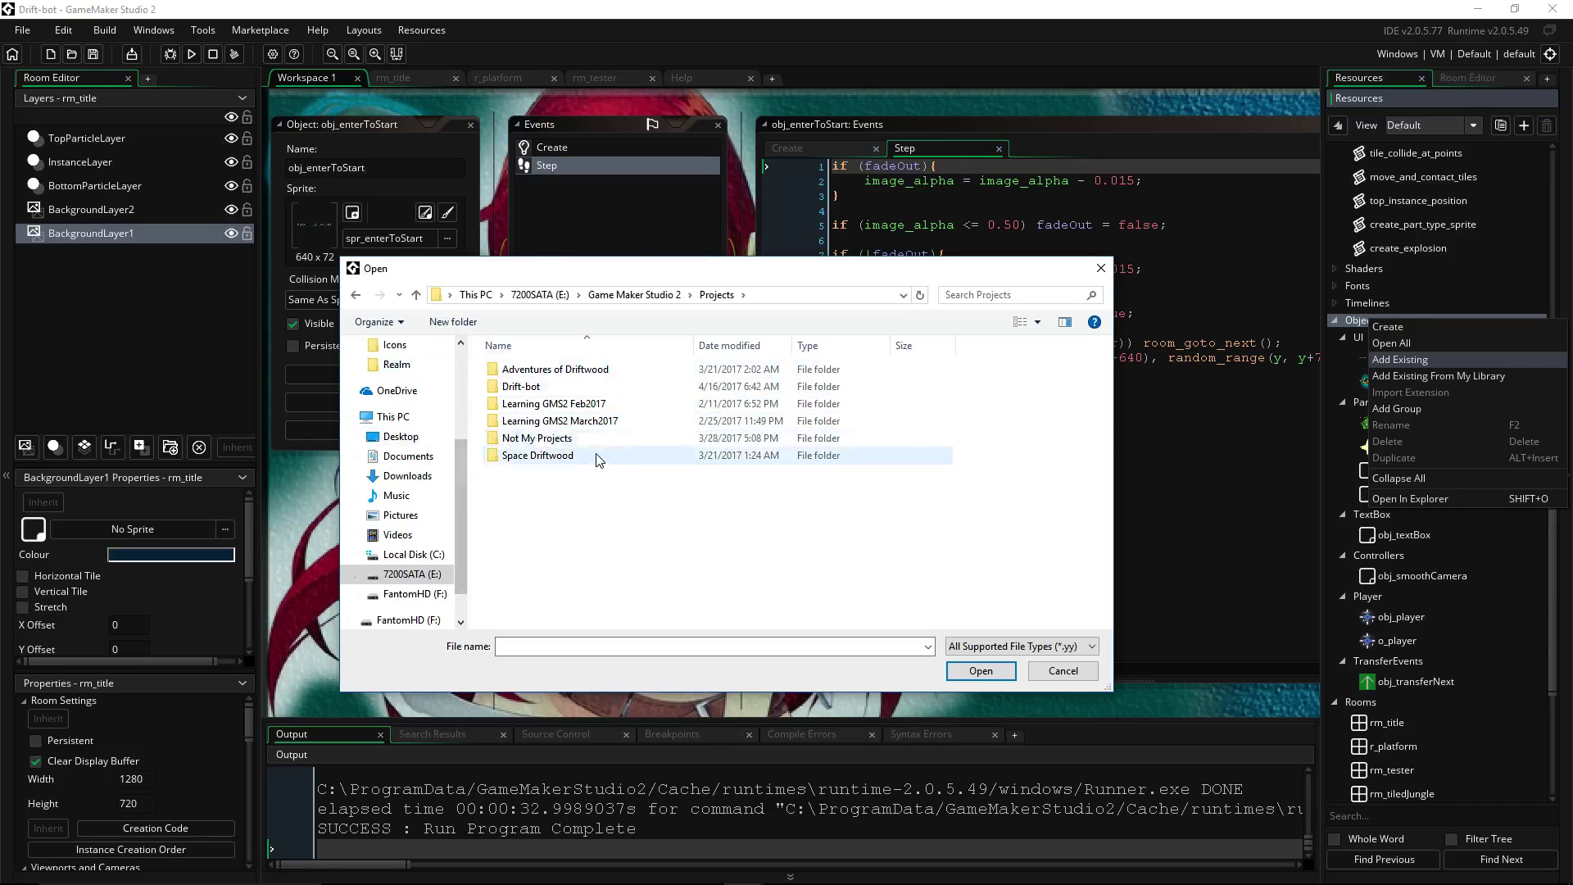
double_click(547, 455)
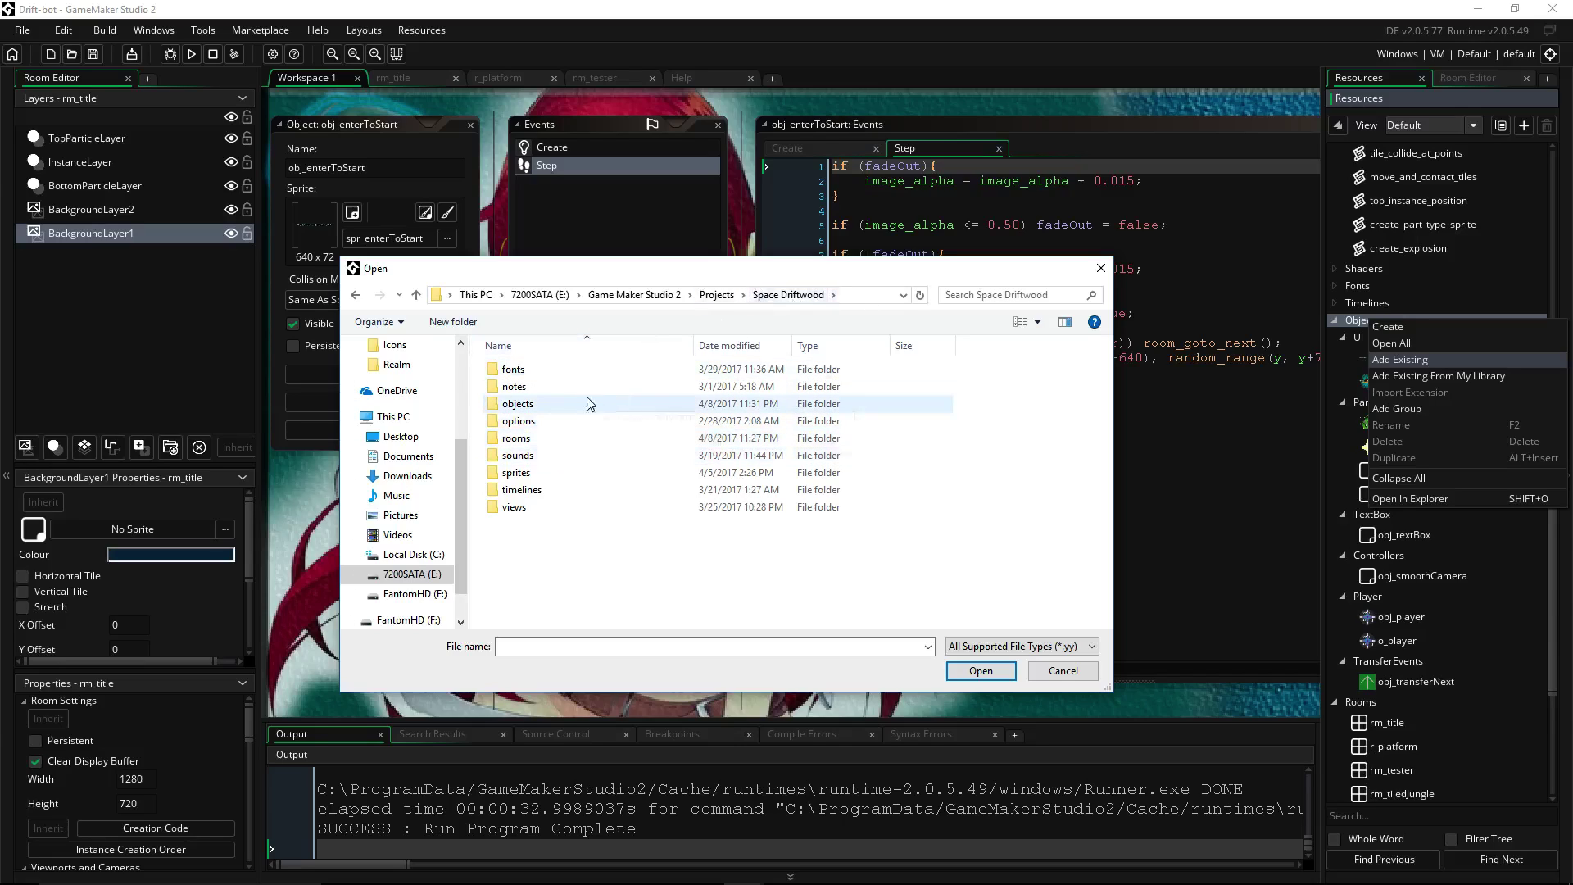
click(530, 405)
double_click(529, 405)
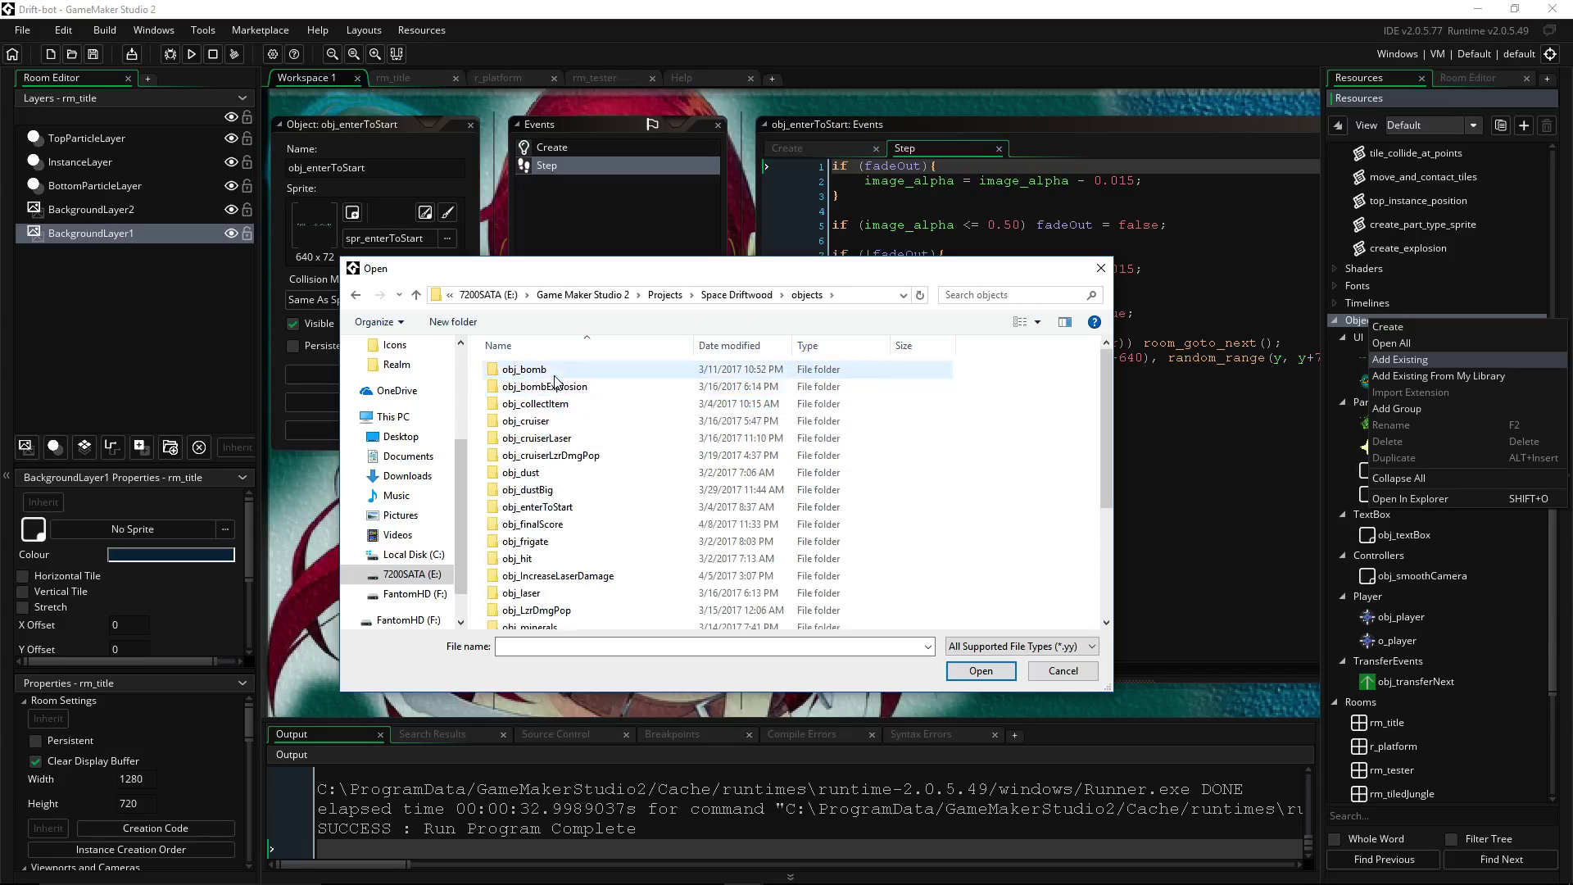
scroll(565, 525, down, 3)
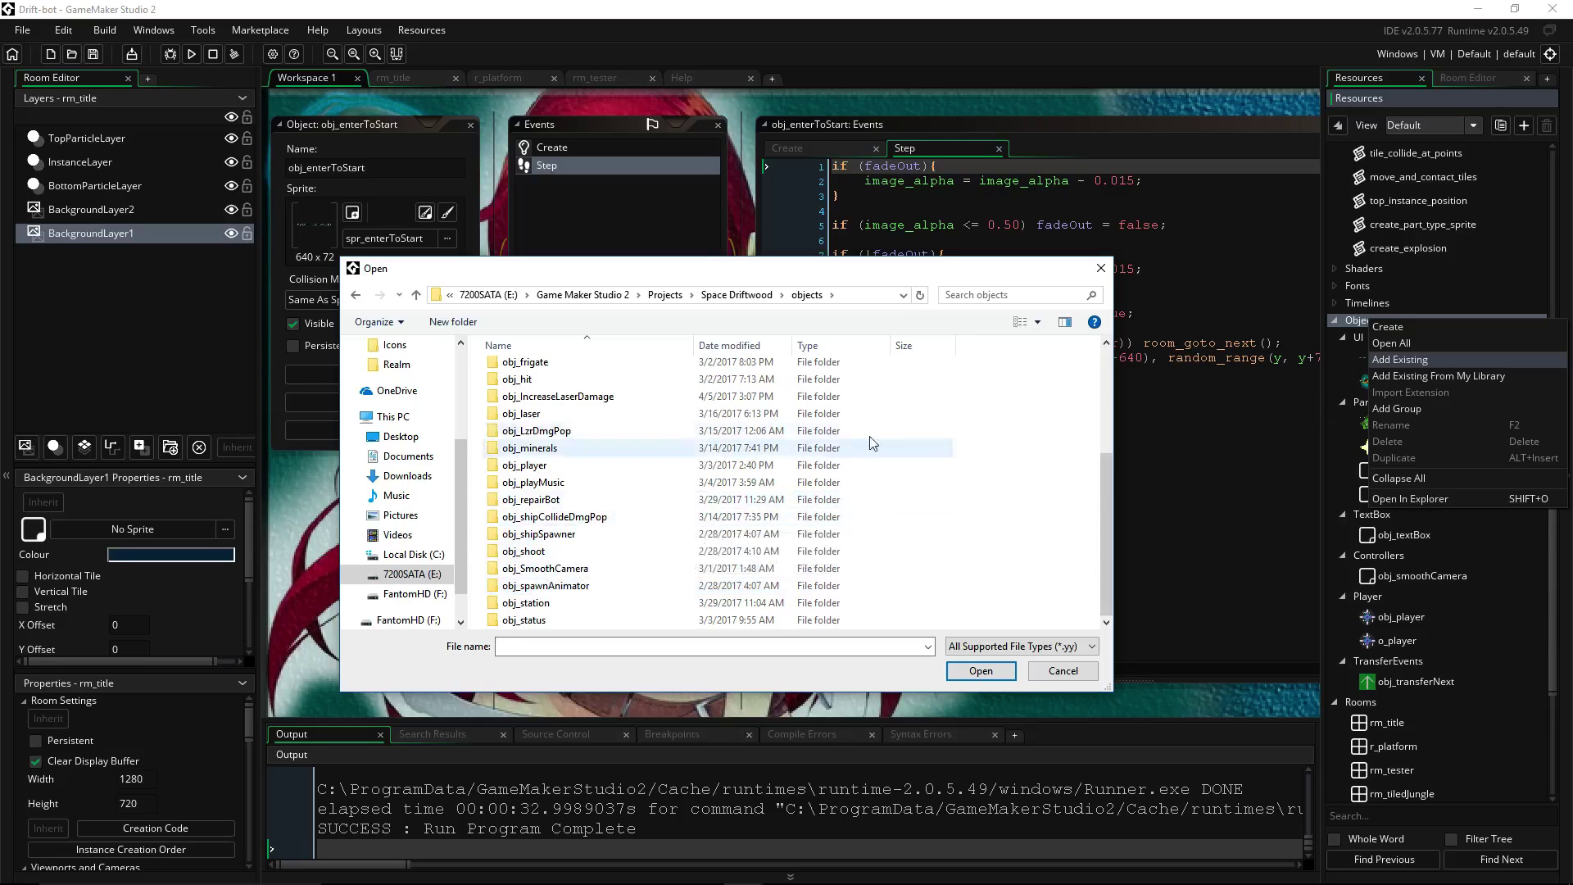
scroll(565, 553, up, 3)
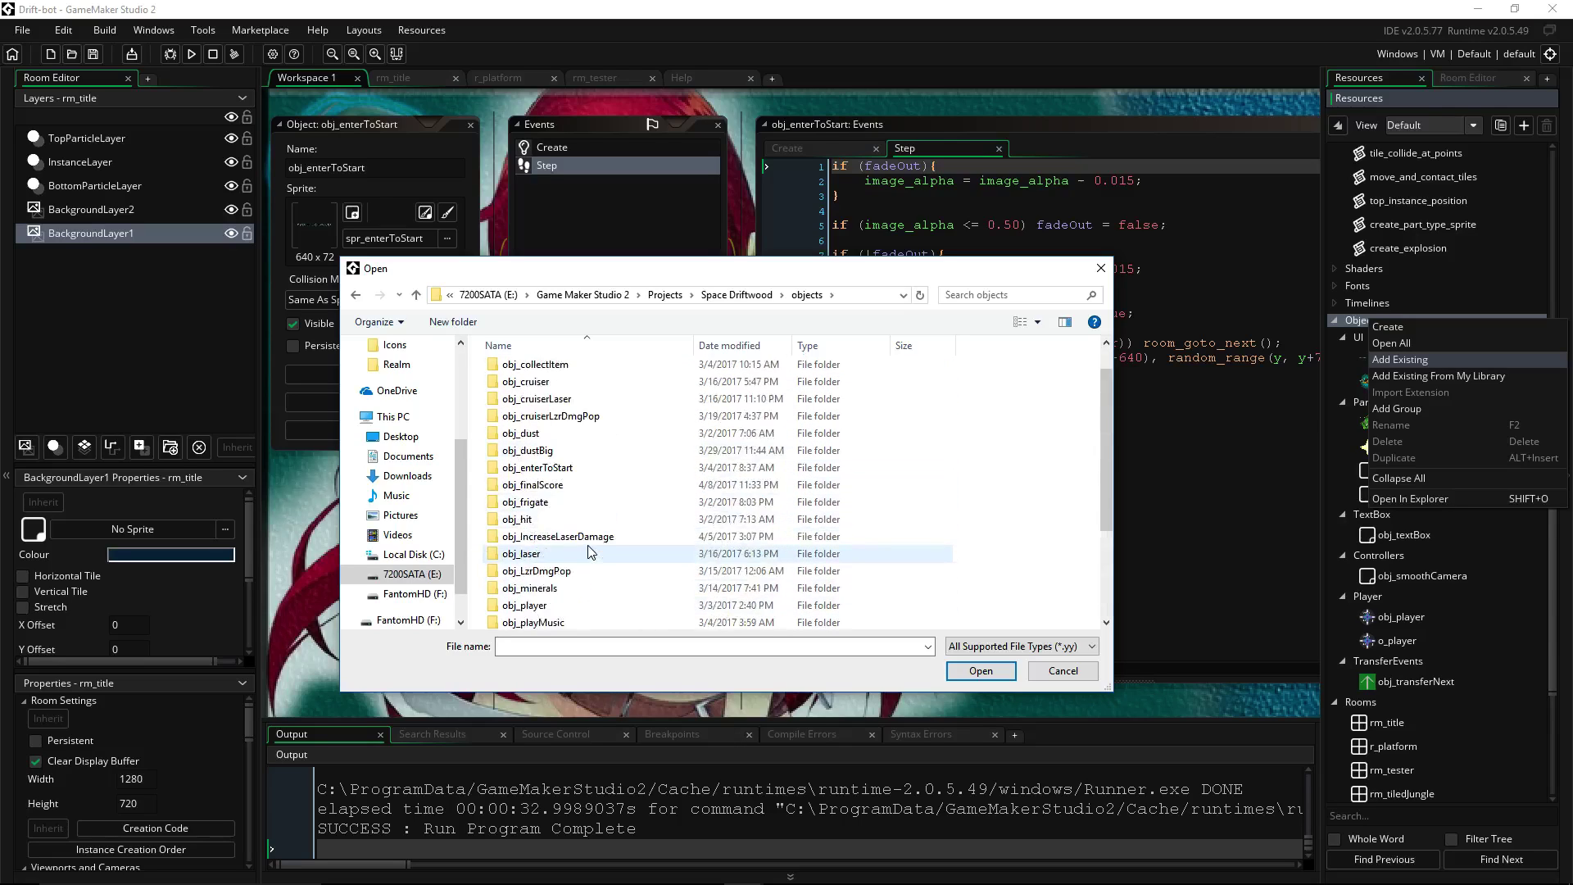
scroll(578, 547, down, 3)
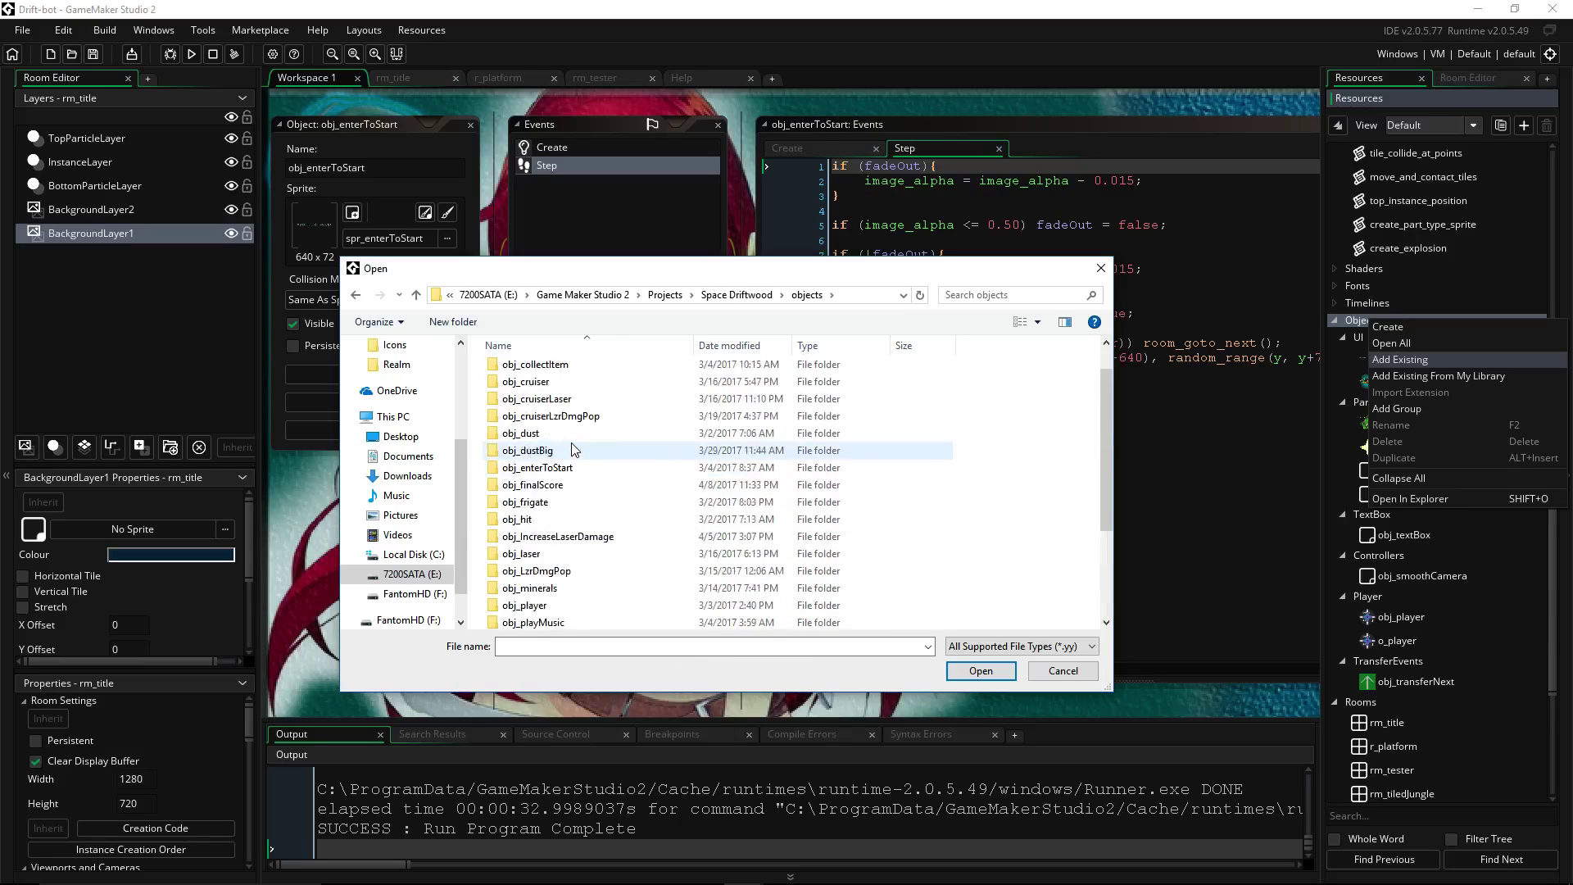
scroll(578, 450, up, 4)
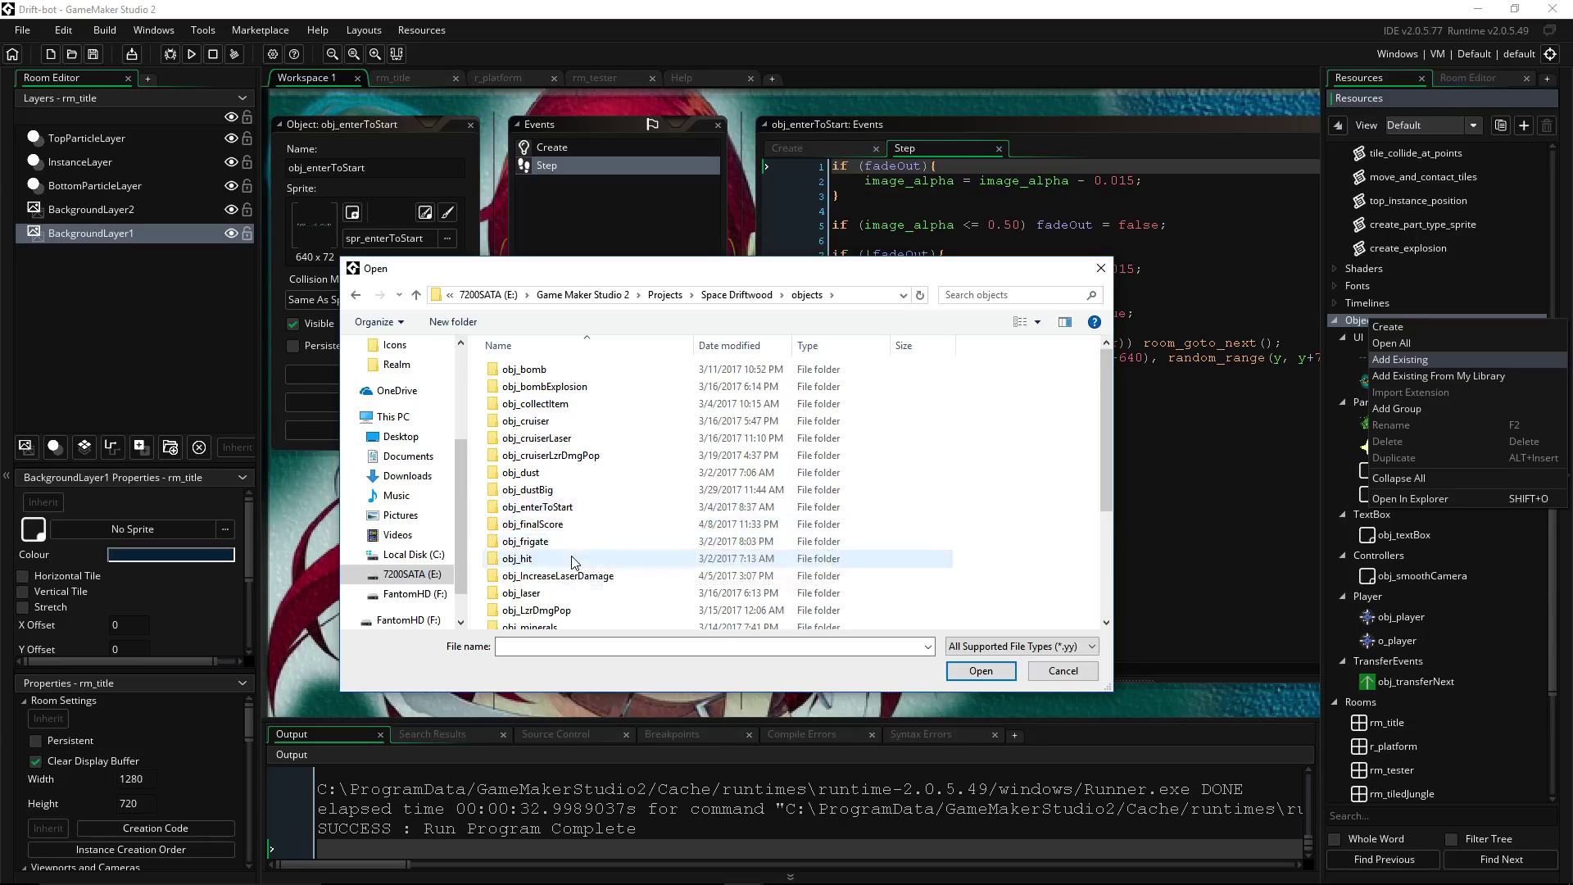
scroll(572, 562, down, 3)
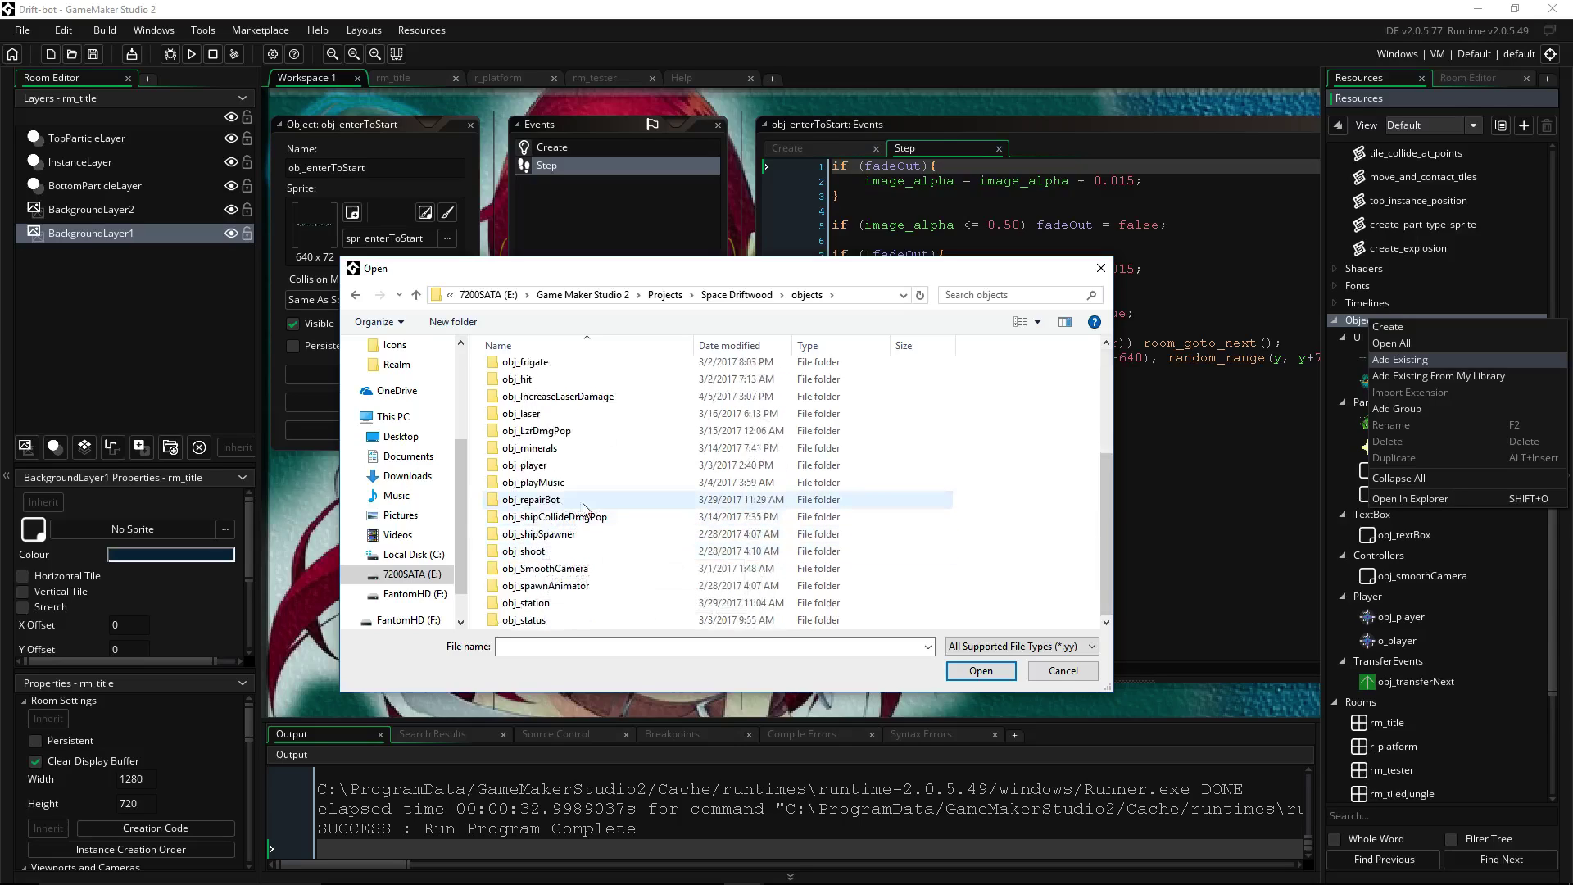
Look through Space Driftwood's sprites folder, including spr_IncreaseLaserDamage, then return to the project folder
click(668, 296)
double_click(549, 456)
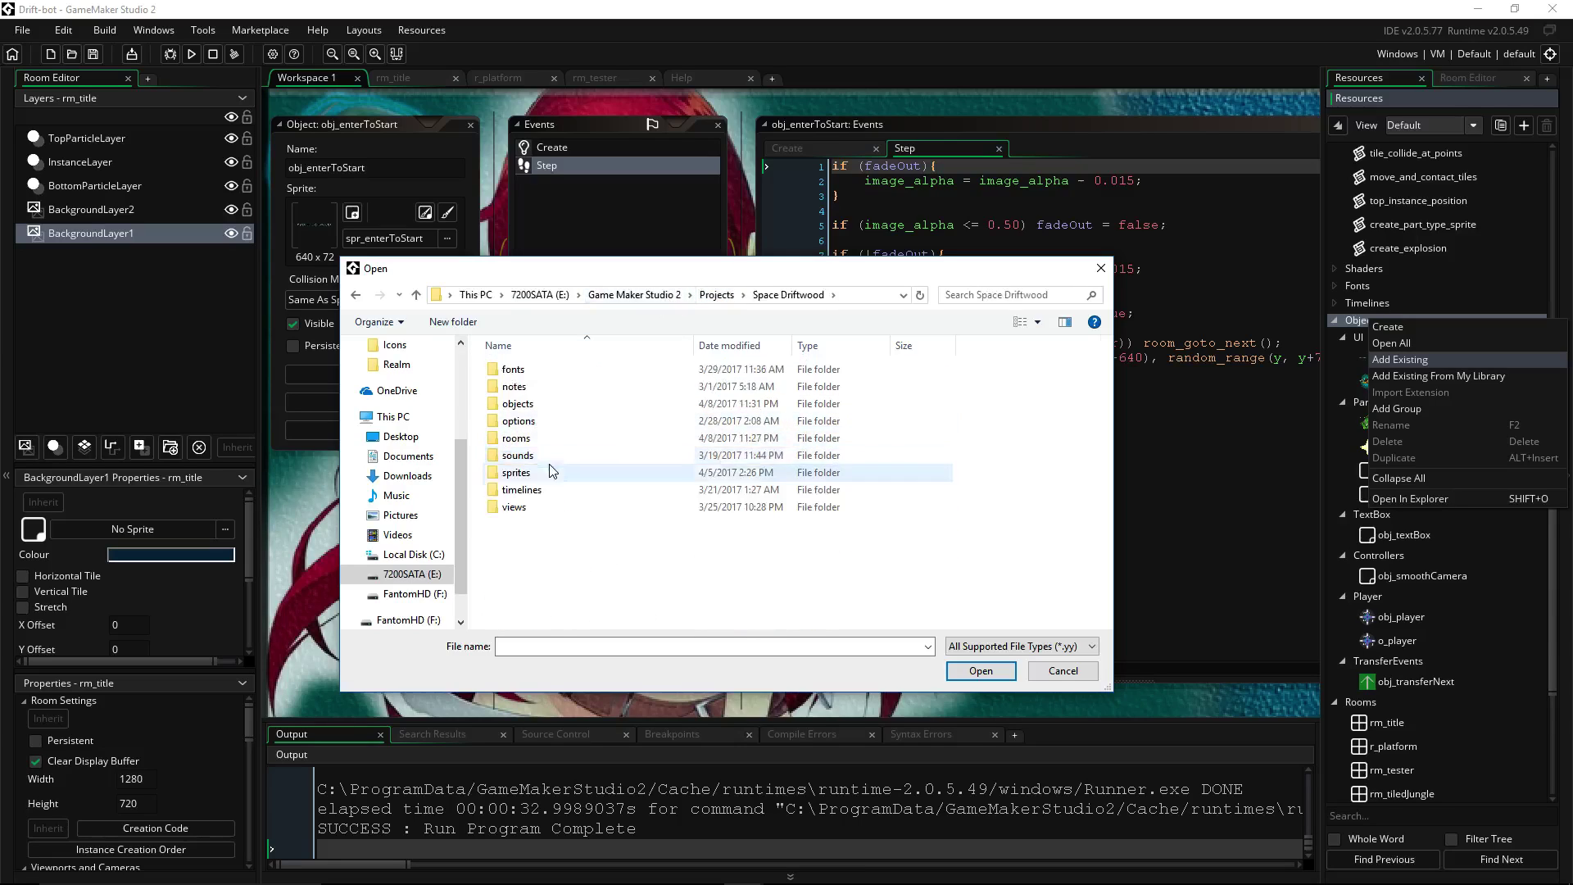
double_click(531, 473)
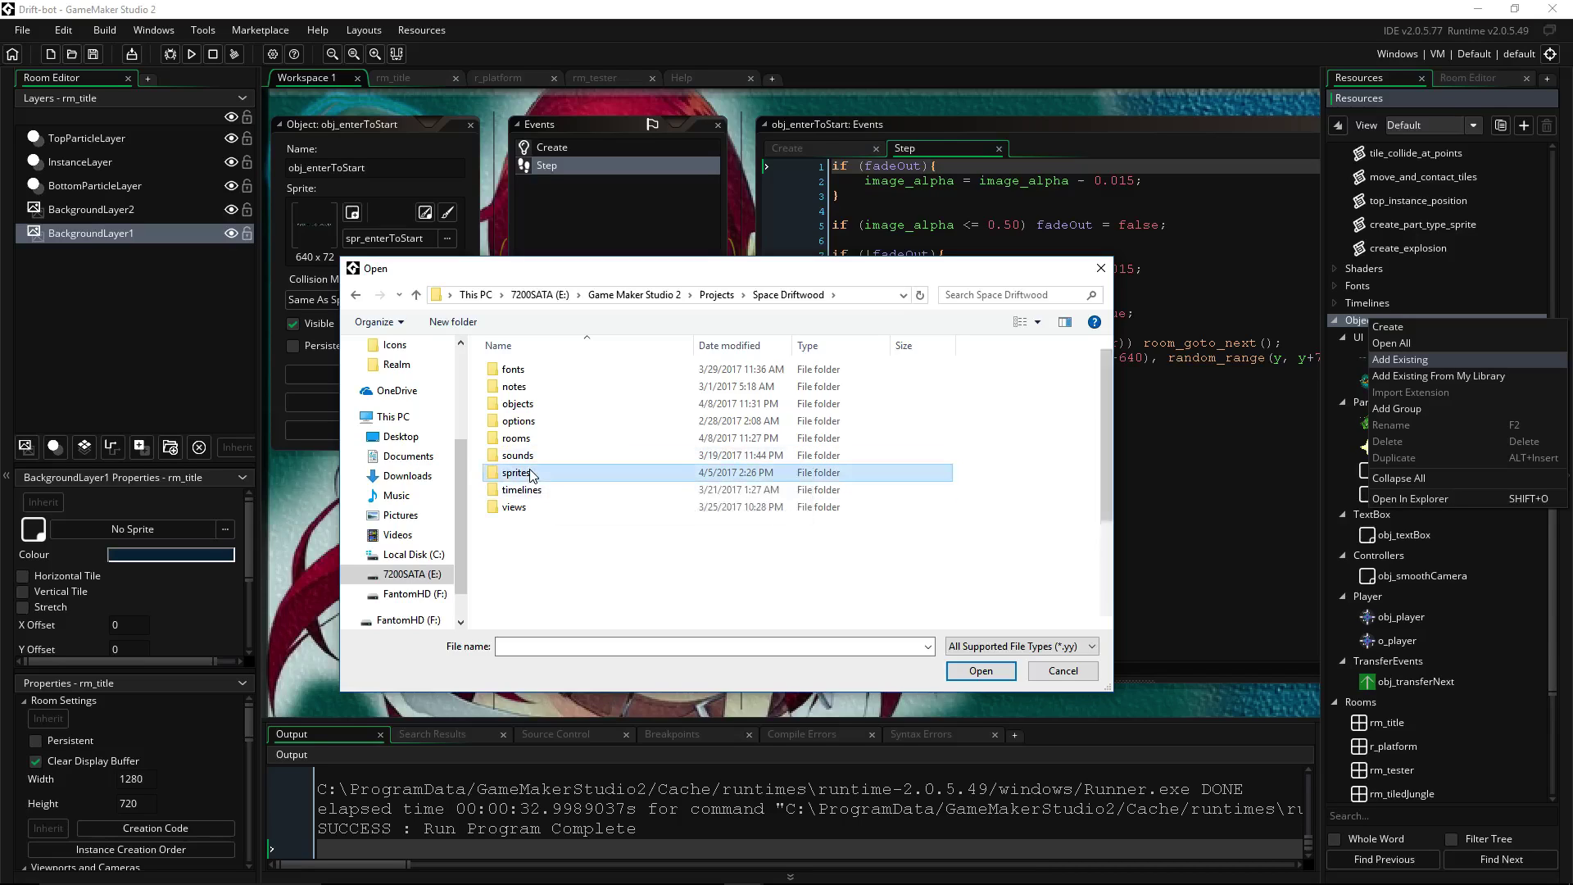
scroll(541, 477, down, 5)
double_click(545, 465)
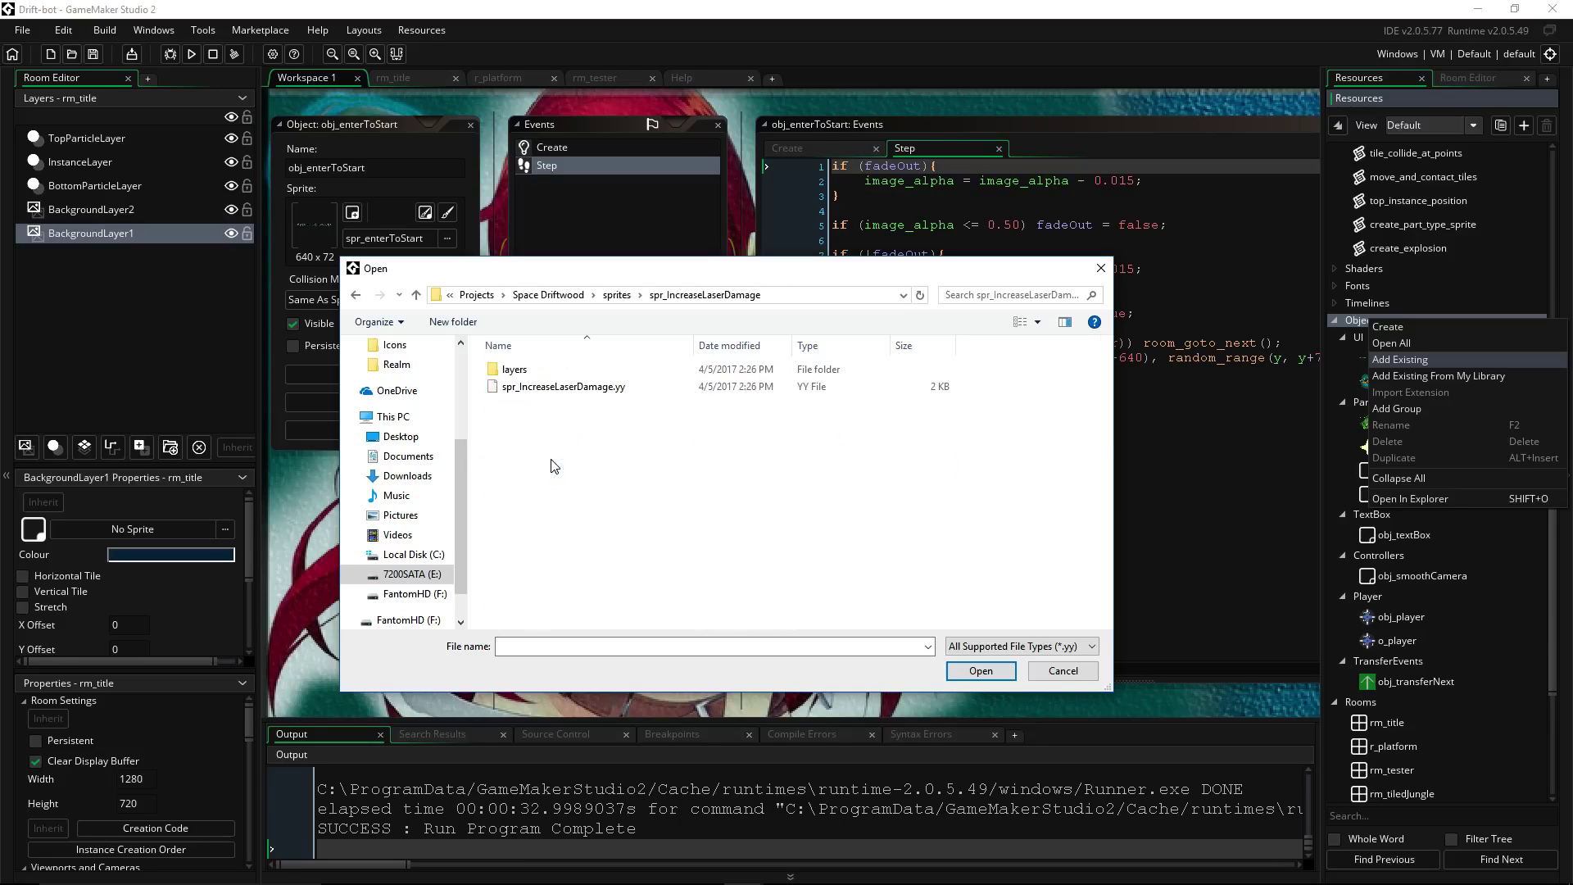
click(626, 295)
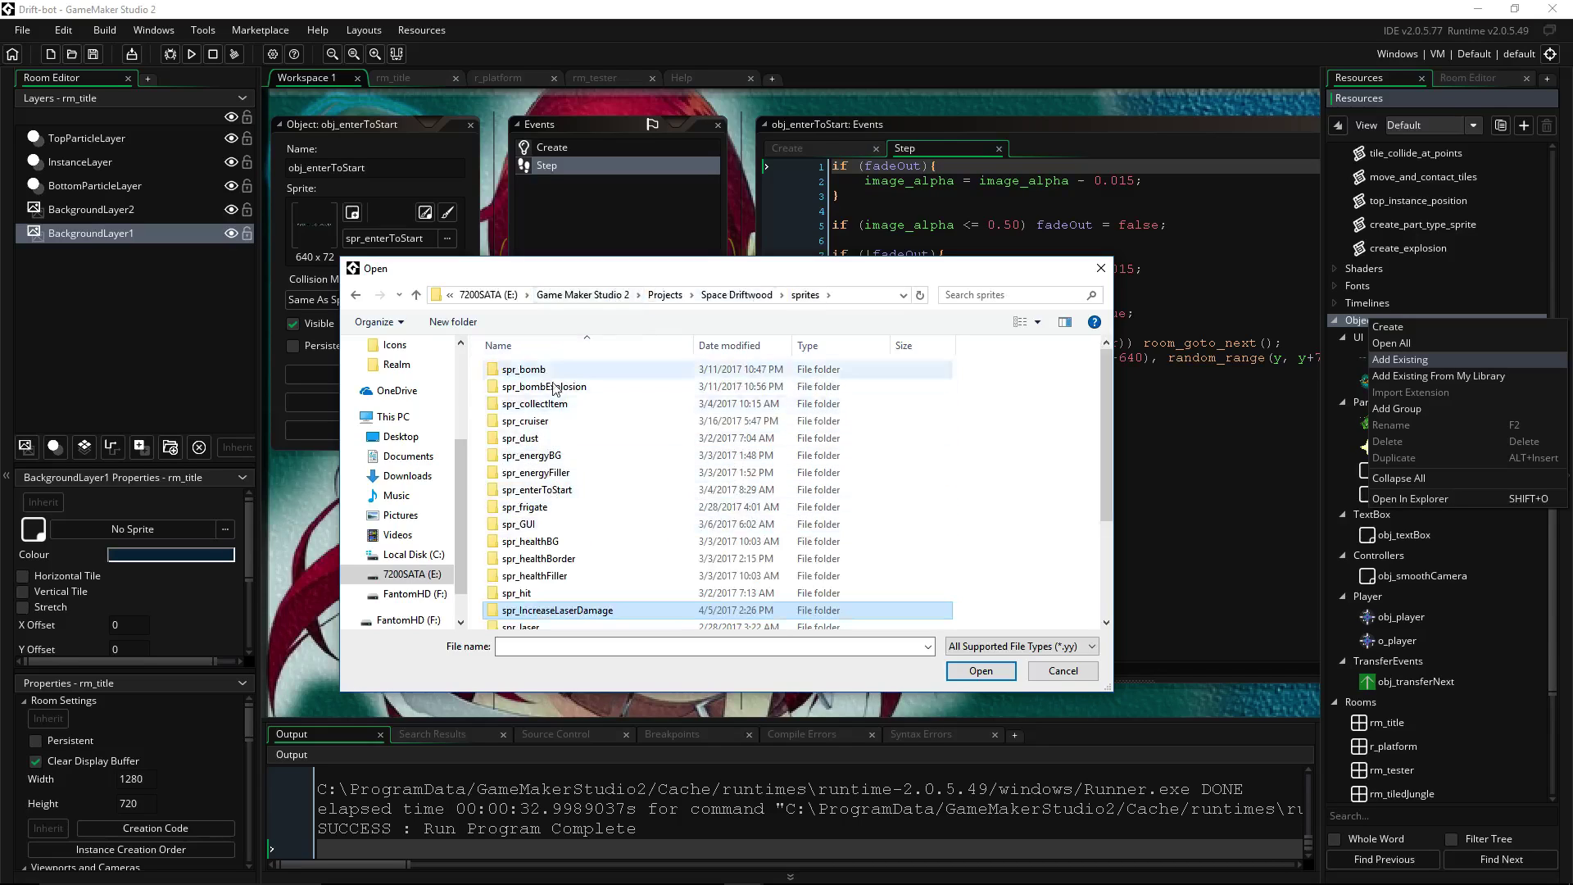
click(729, 295)
Open the objects folder's obj_playMusic subfolder and select obj_playMusic.yy
double_click(541, 404)
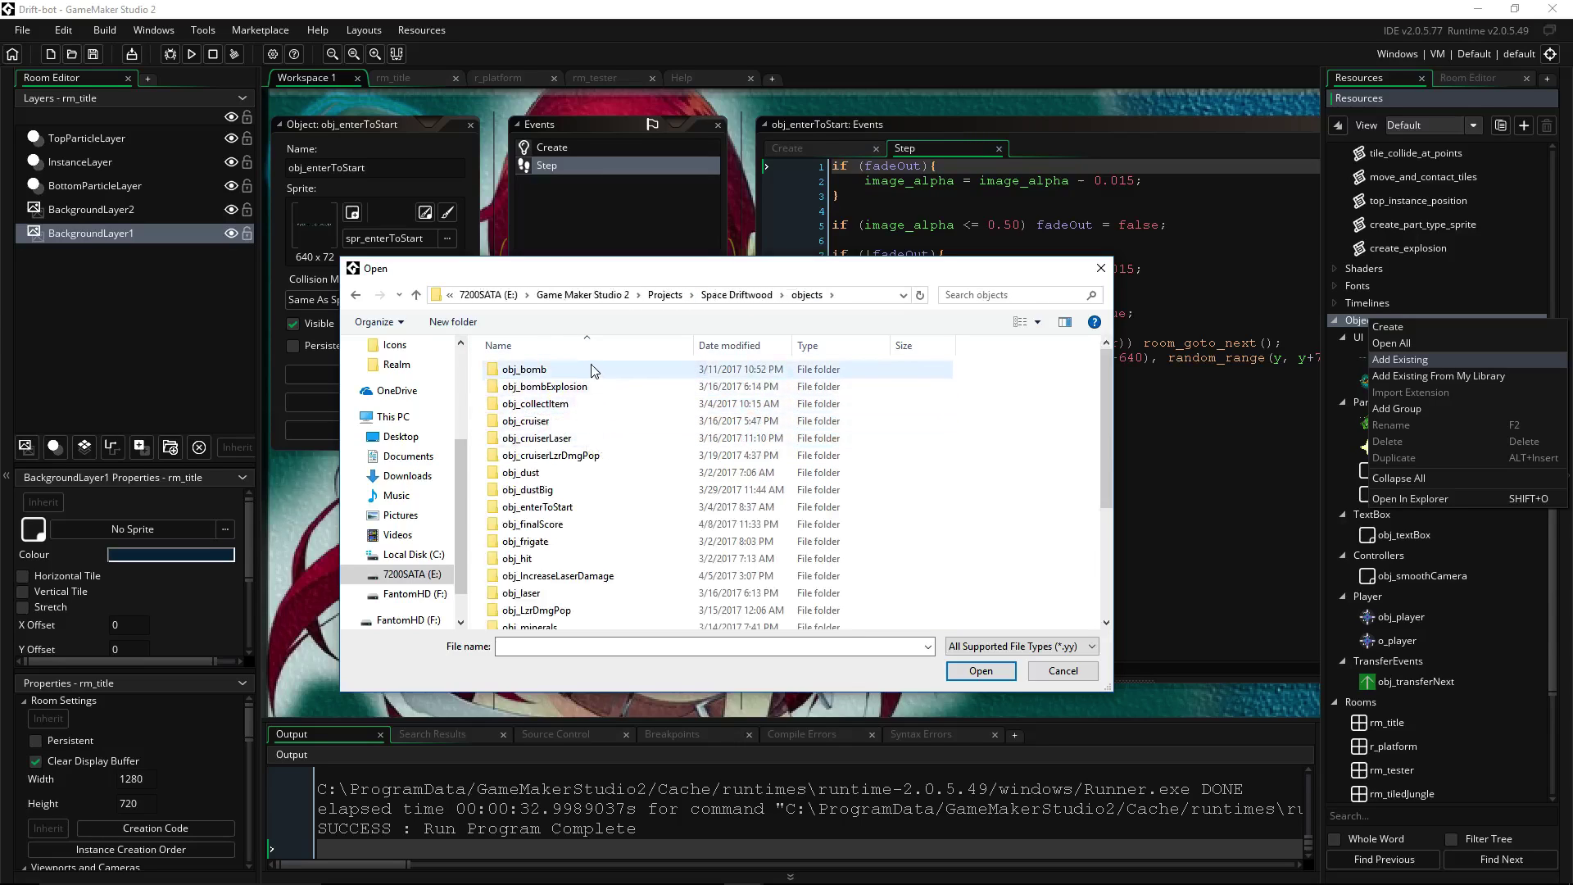
scroll(573, 446, down, 2)
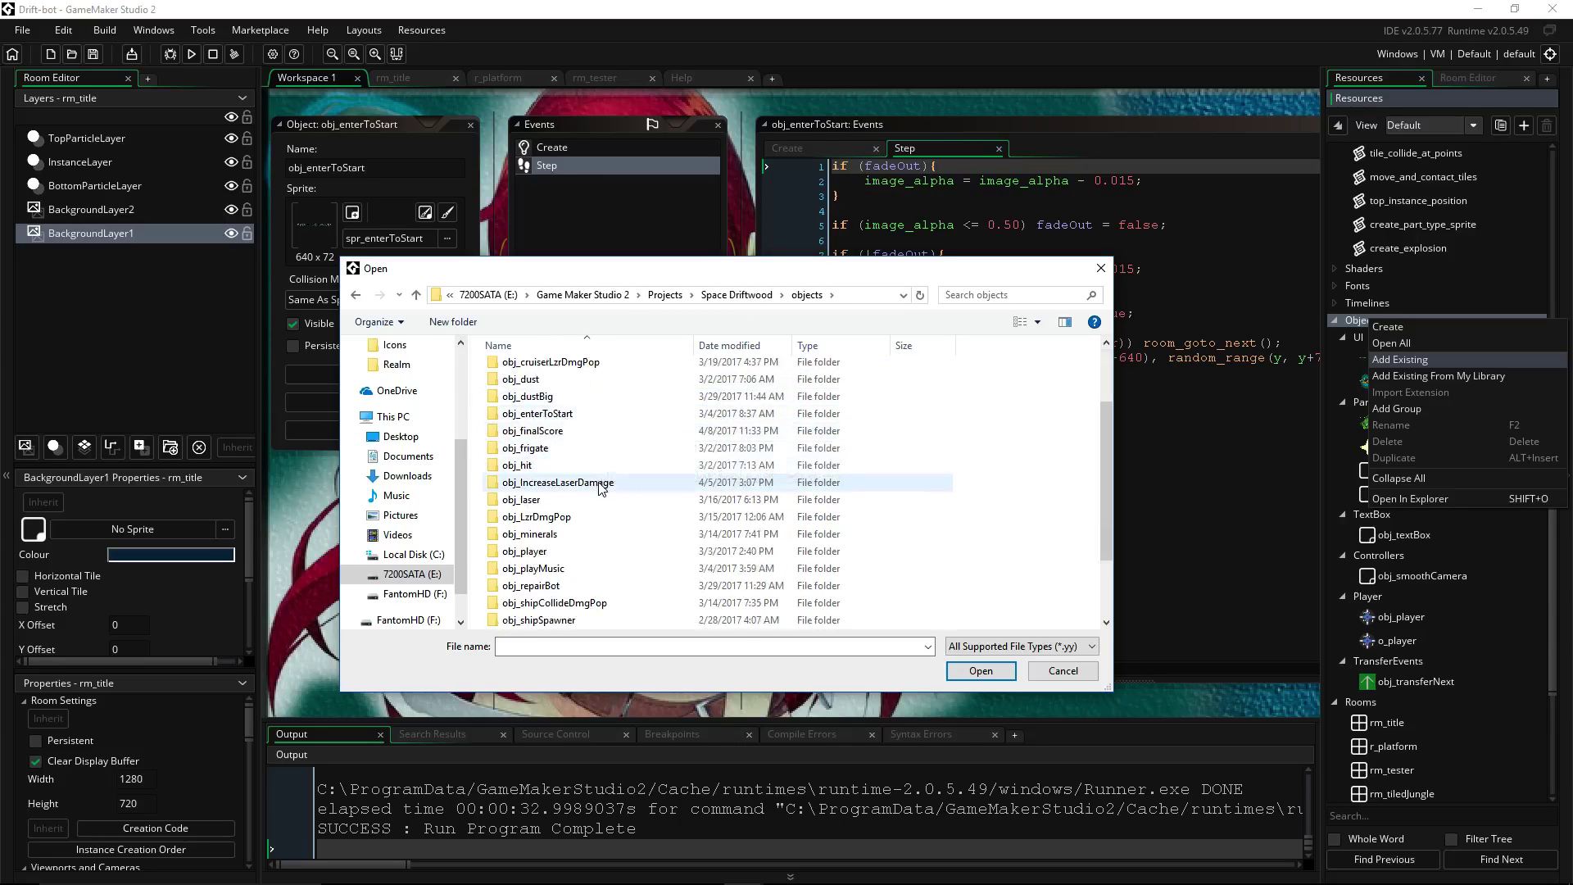
scroll(587, 484, down, 2)
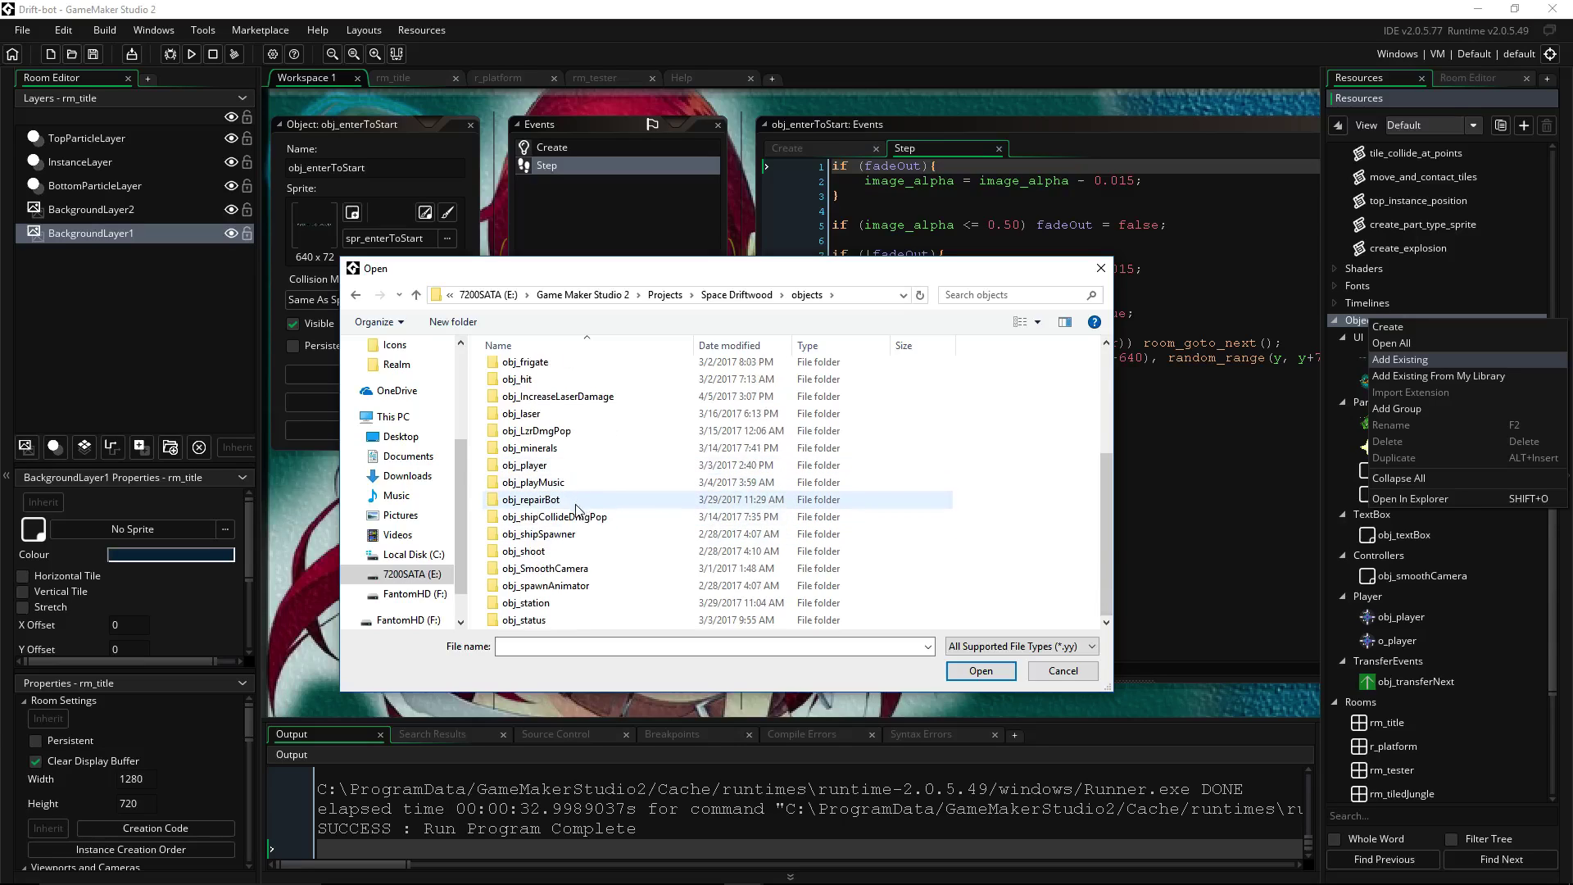
double_click(576, 485)
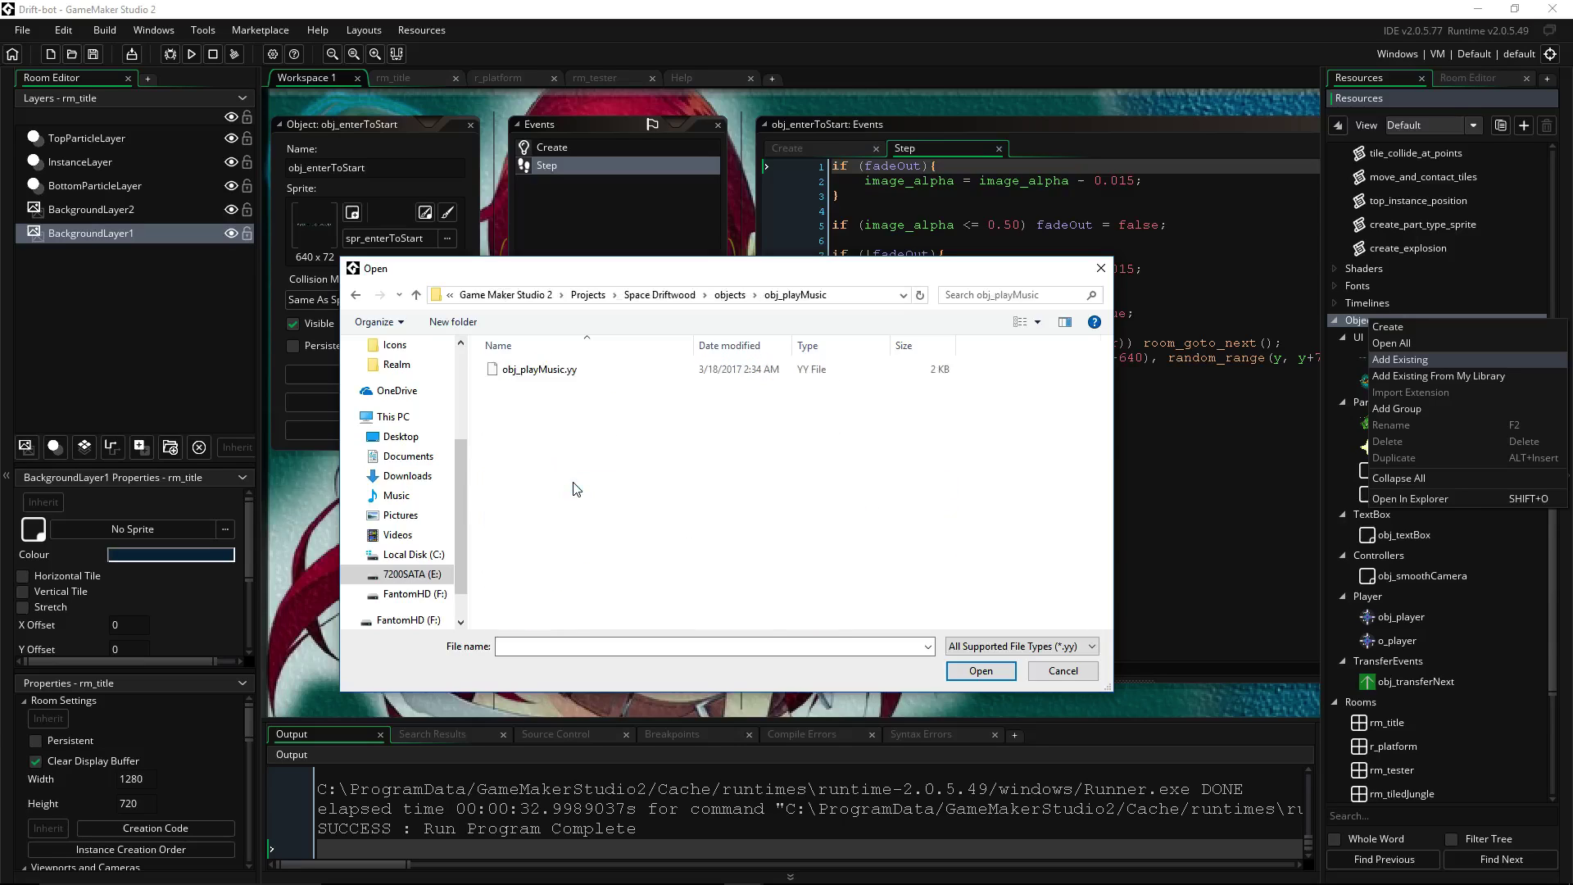
click(548, 375)
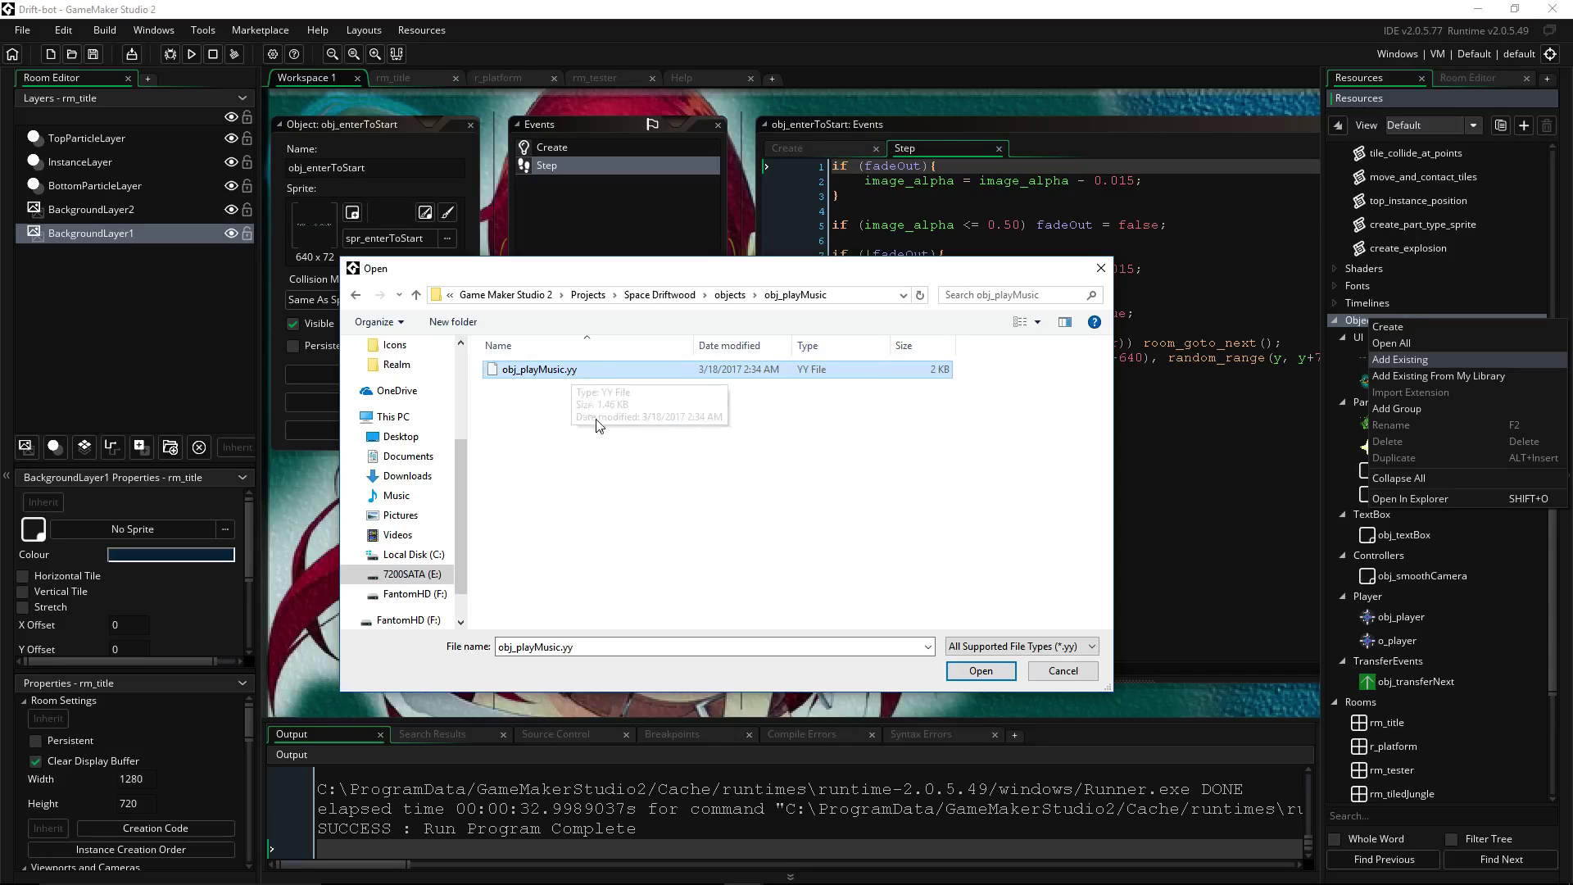
Import obj_playMusic.yy, then find and select obj_playMusic under Objects in the Resources tree
click(980, 671)
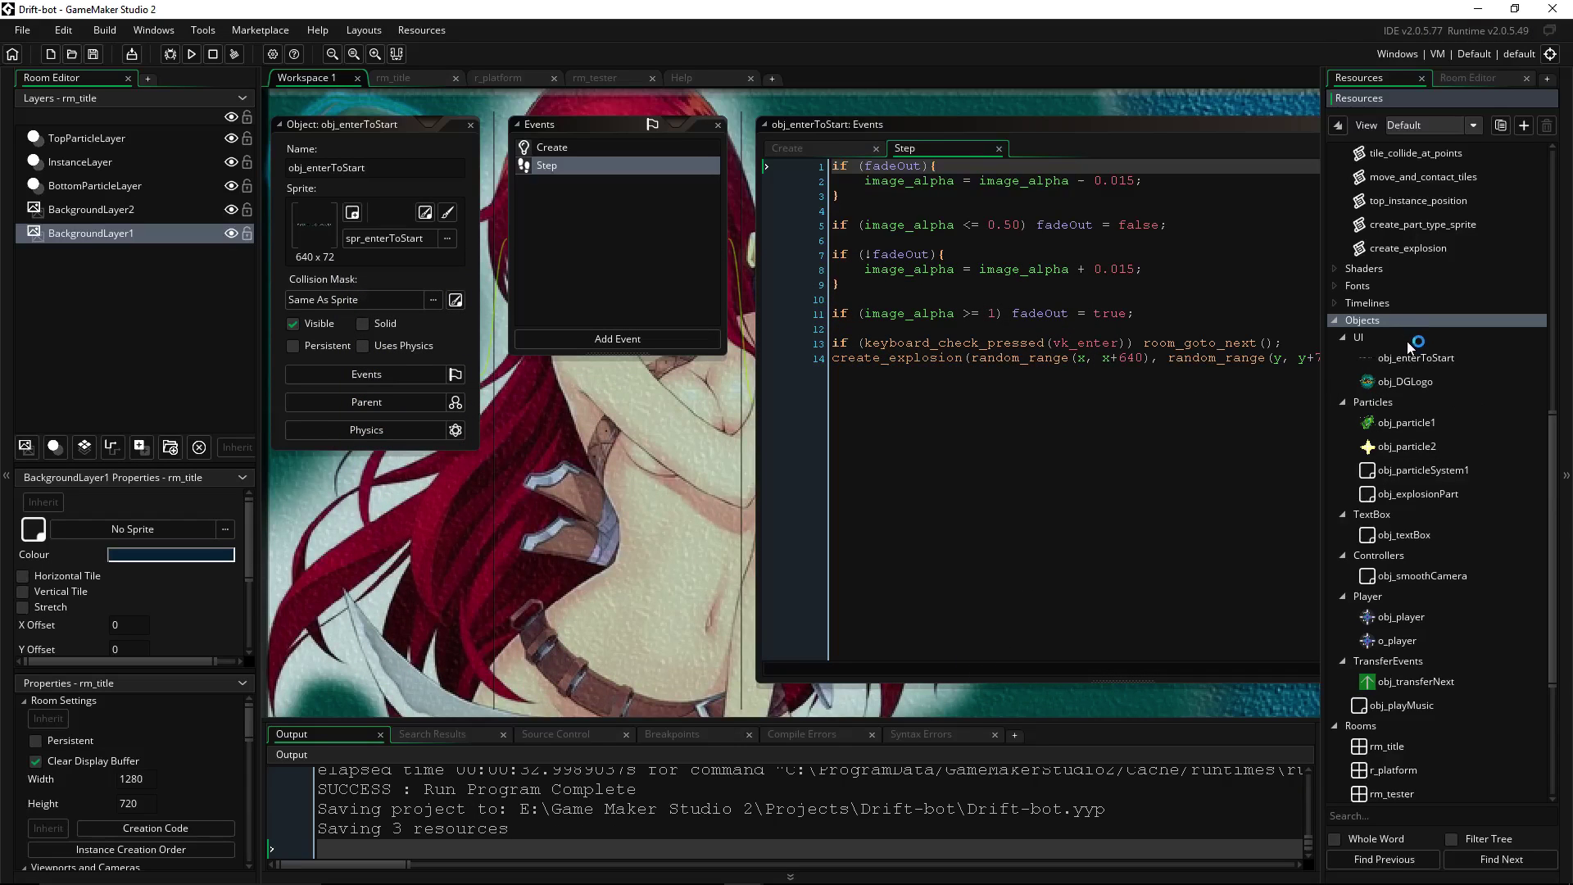
scroll(1409, 347, down, 1)
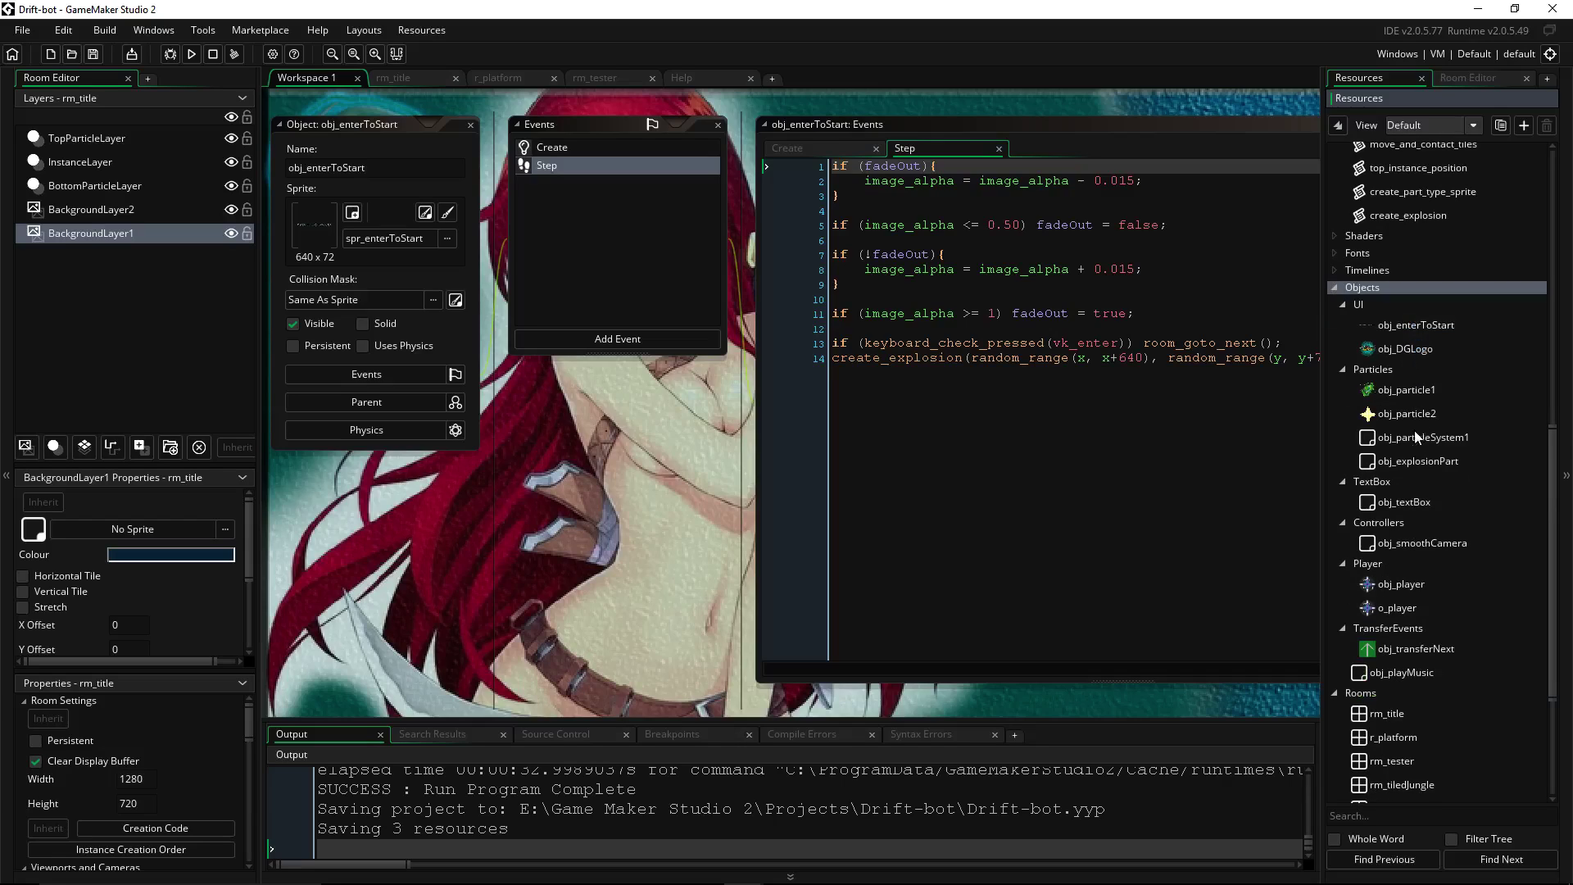
scroll(1422, 352, down, 1)
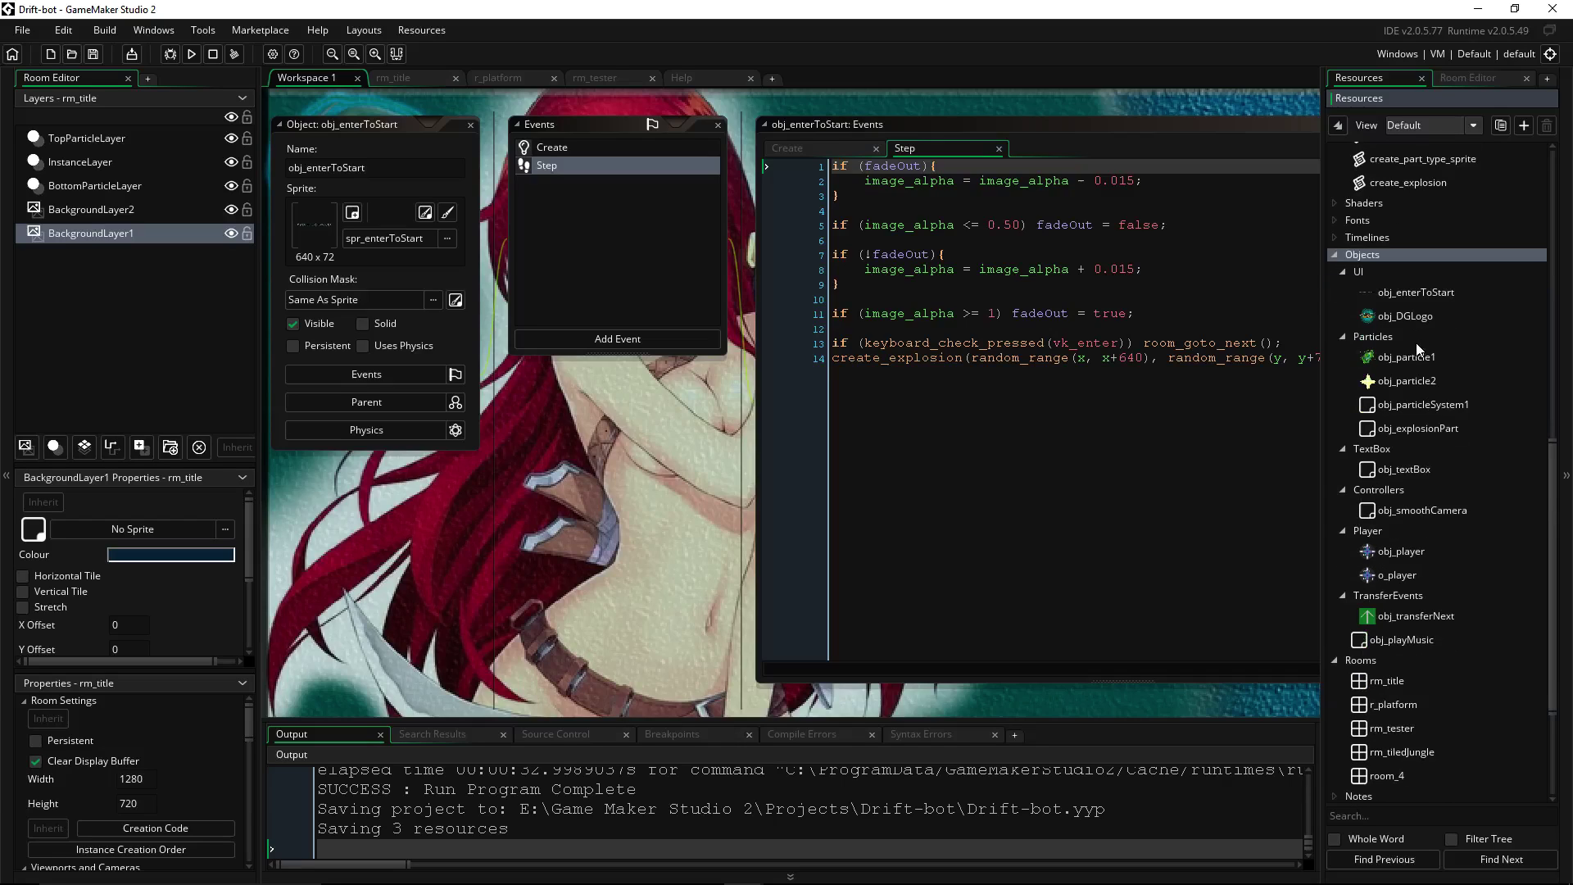
scroll(1411, 382, down, 1)
scroll(1410, 405, down, 2)
scroll(1406, 447, down, 2)
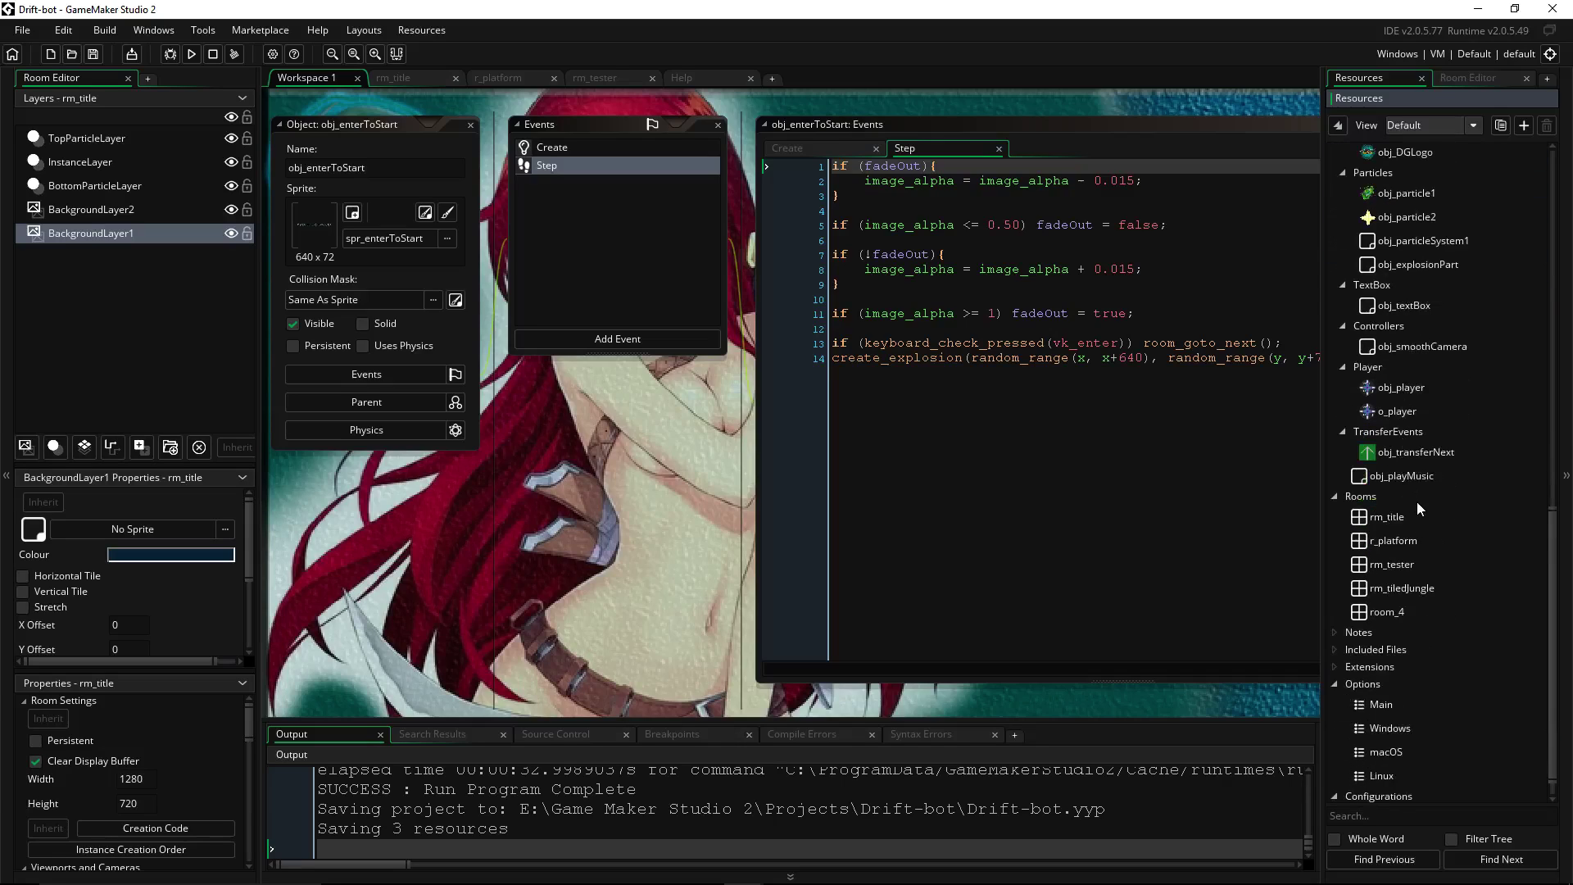
click(1409, 473)
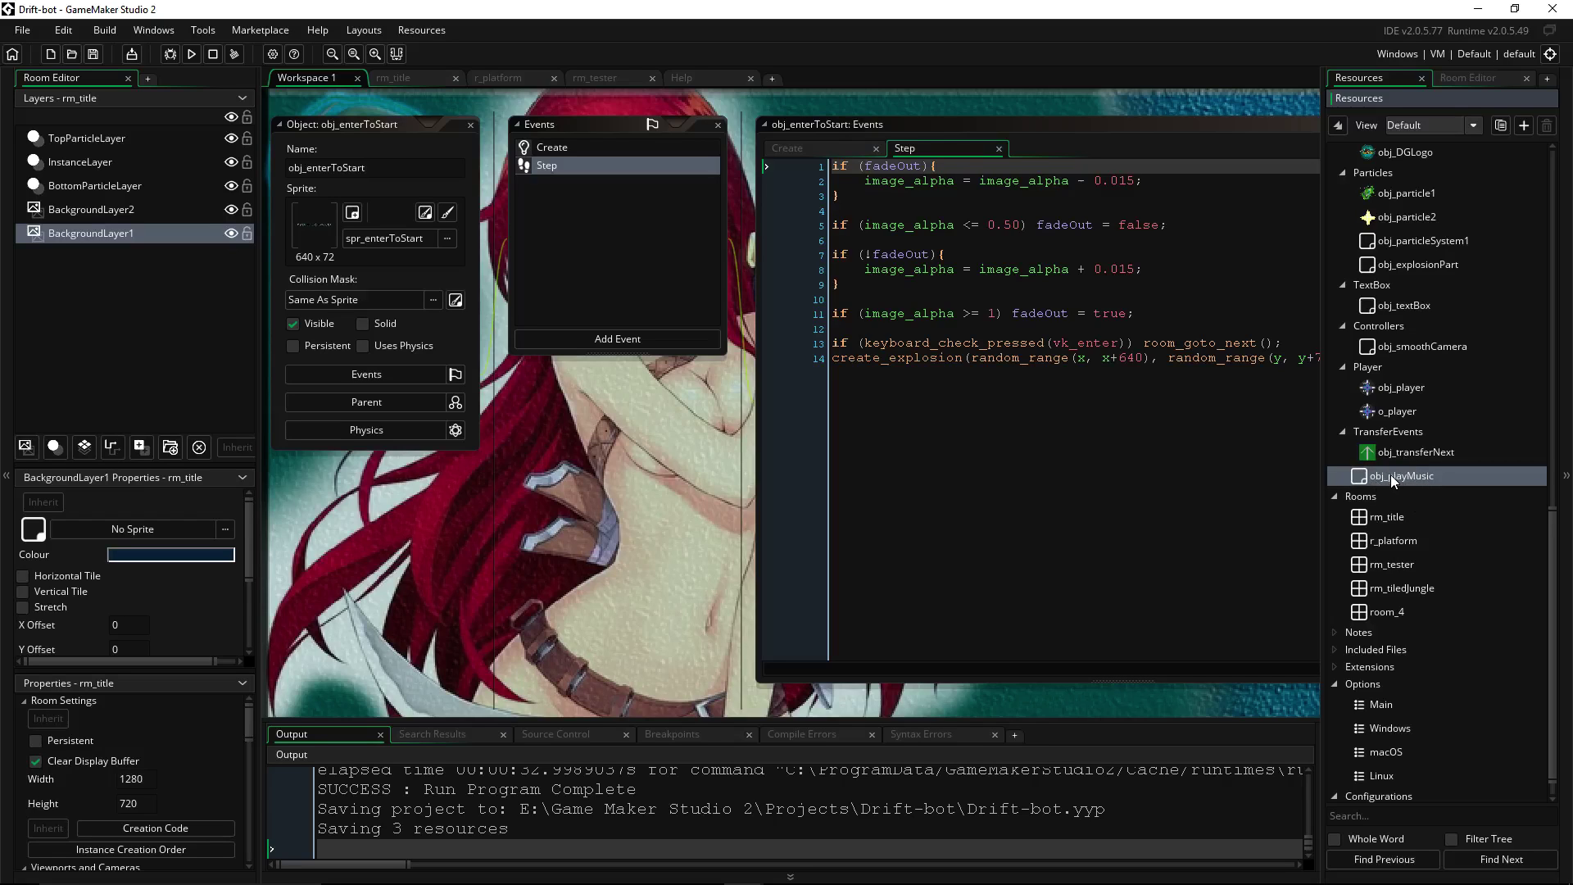
Open obj_playMusic and review its Create and Step event code for muting the music
double_click(1393, 476)
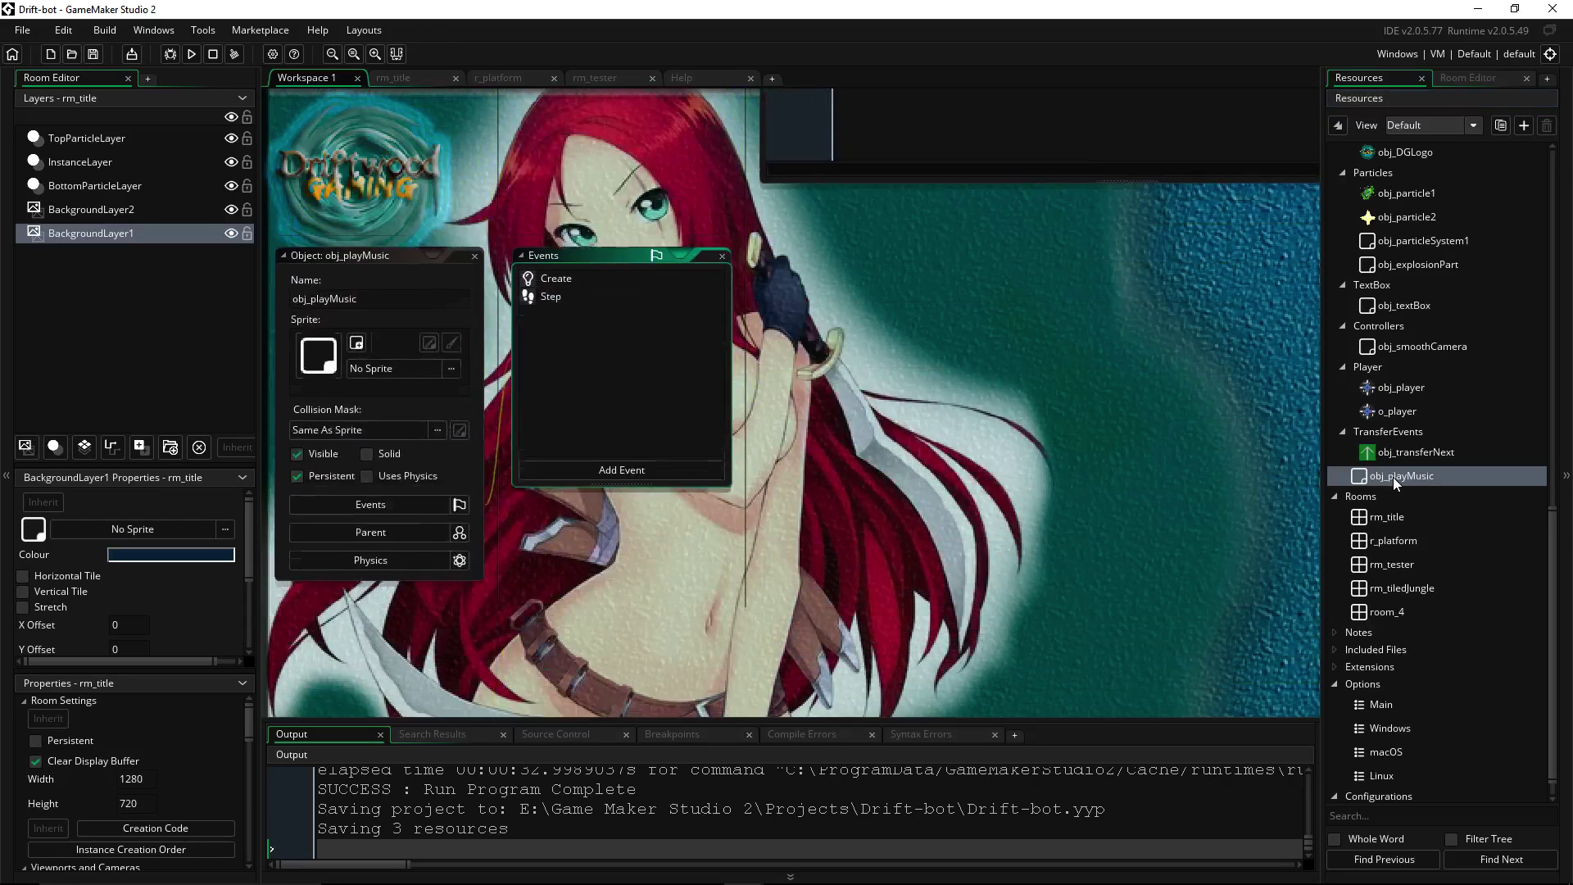
click(564, 258)
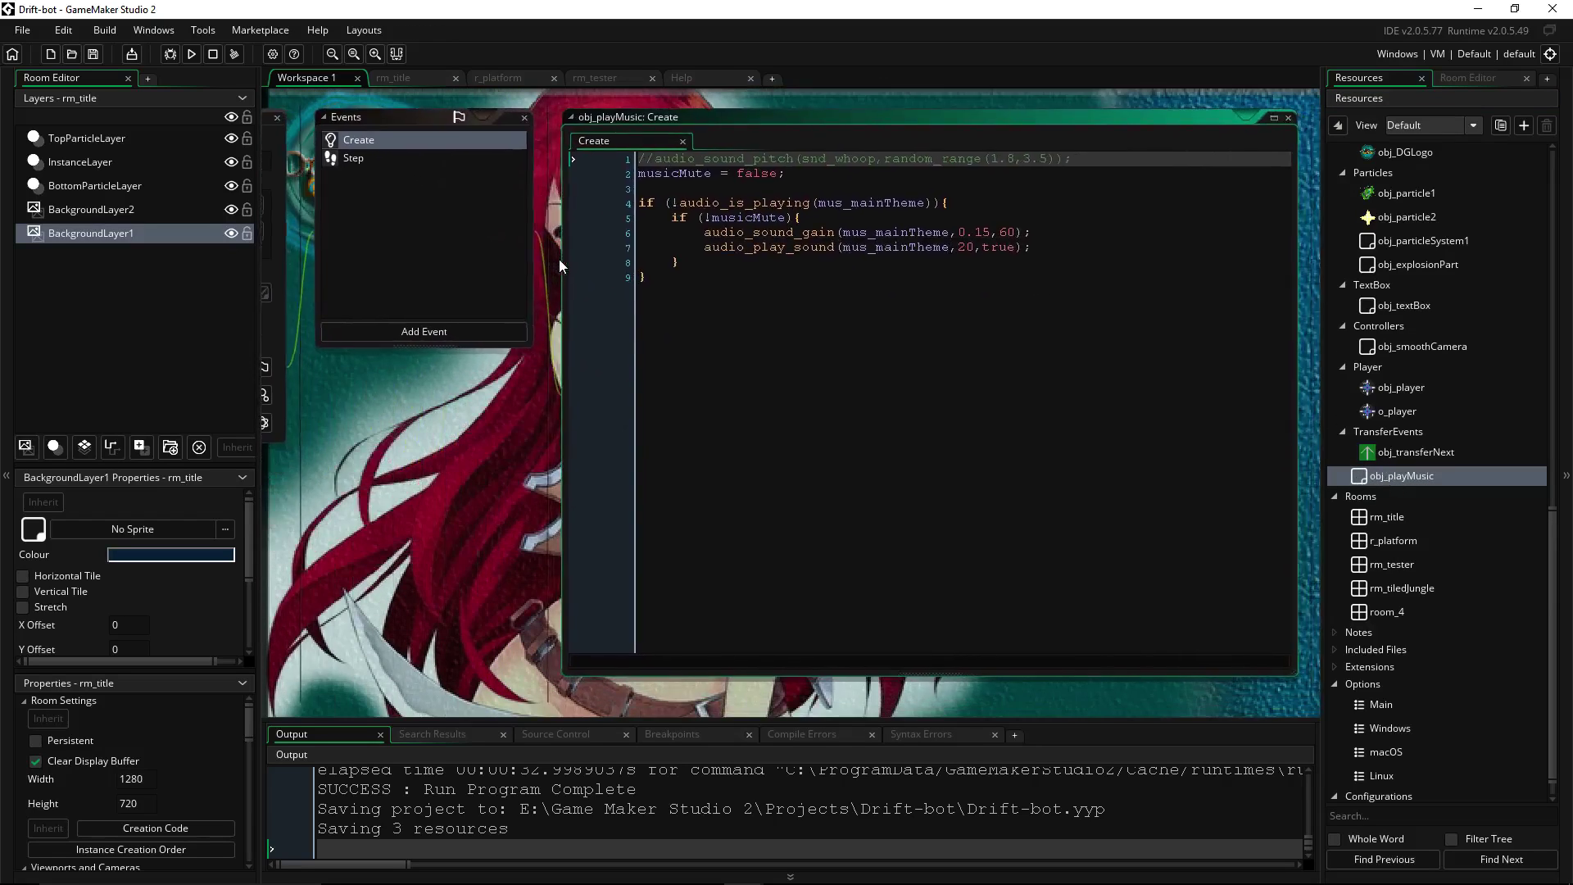
click(537, 181)
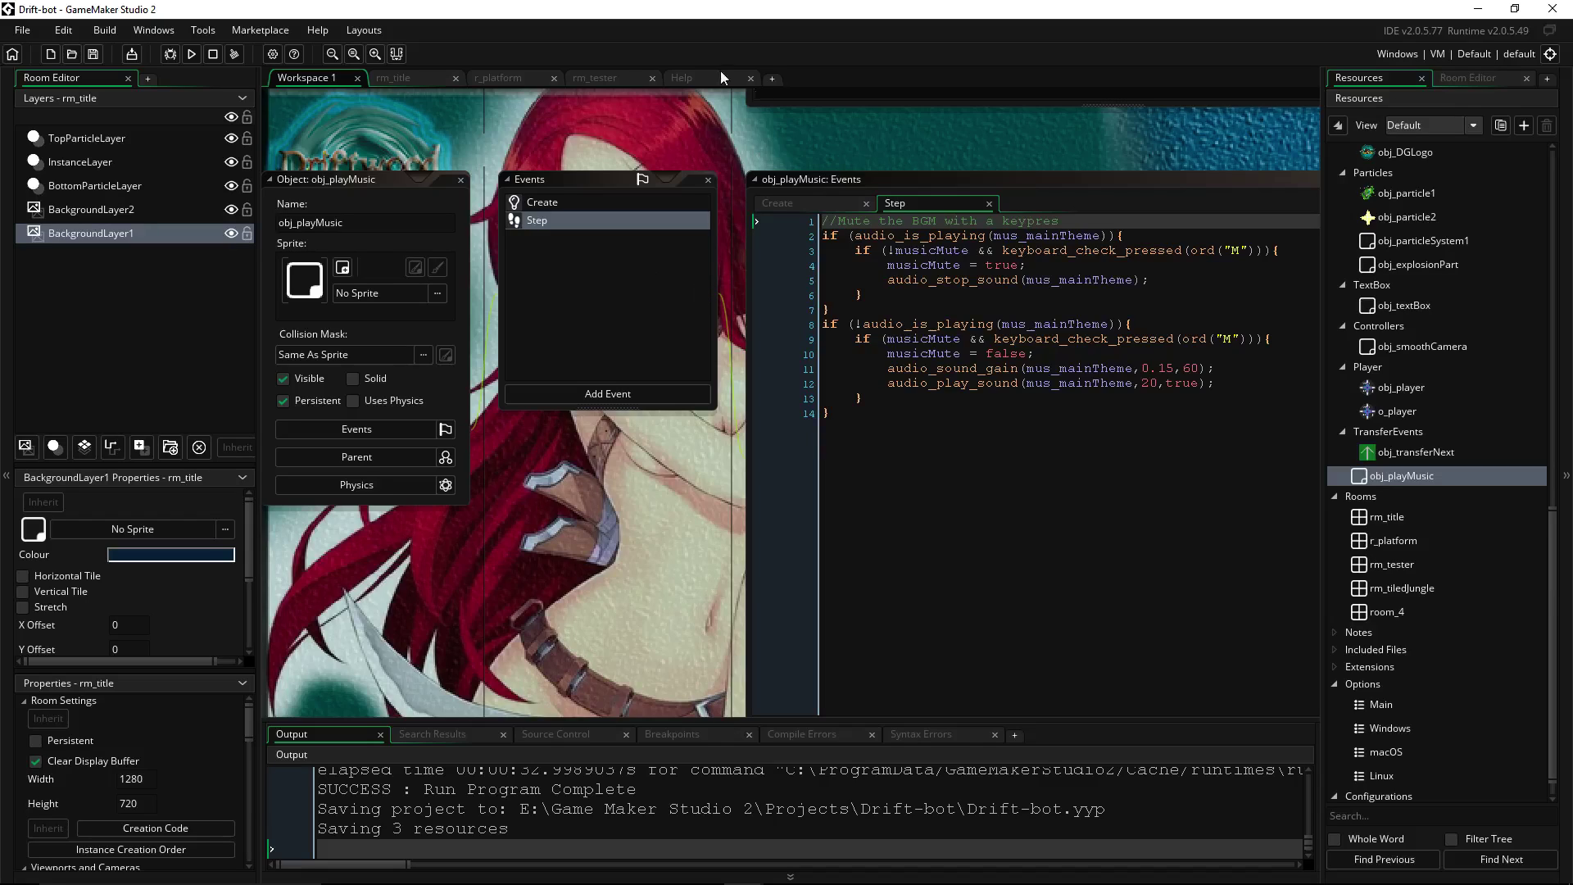
scroll(1393, 479, up, 5)
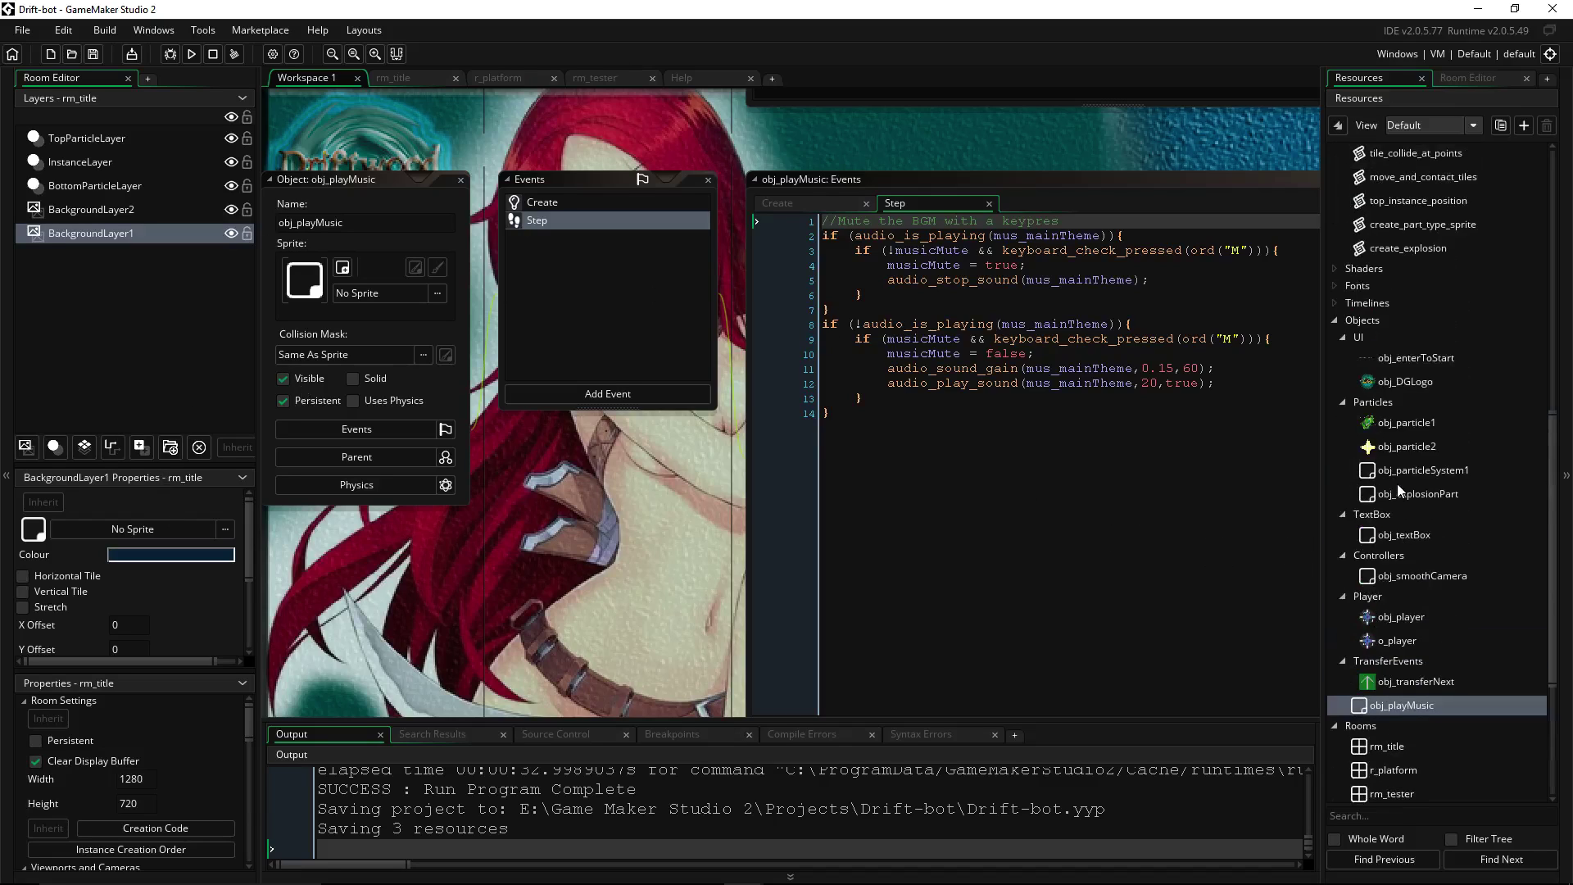
scroll(1393, 459, up, 2)
right_click(1364, 421)
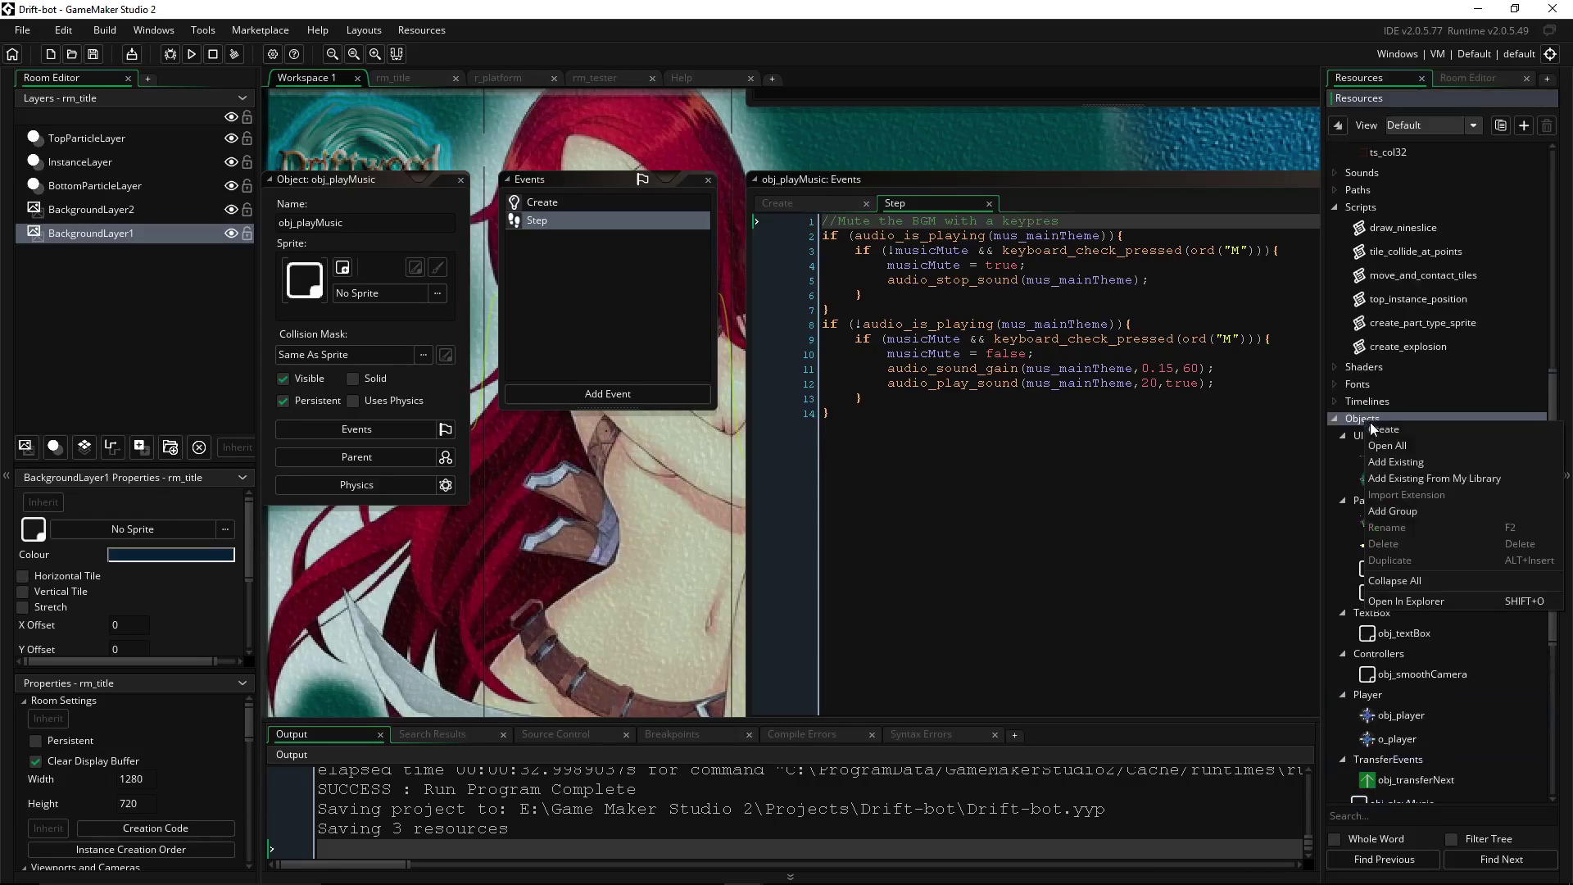
click(1408, 462)
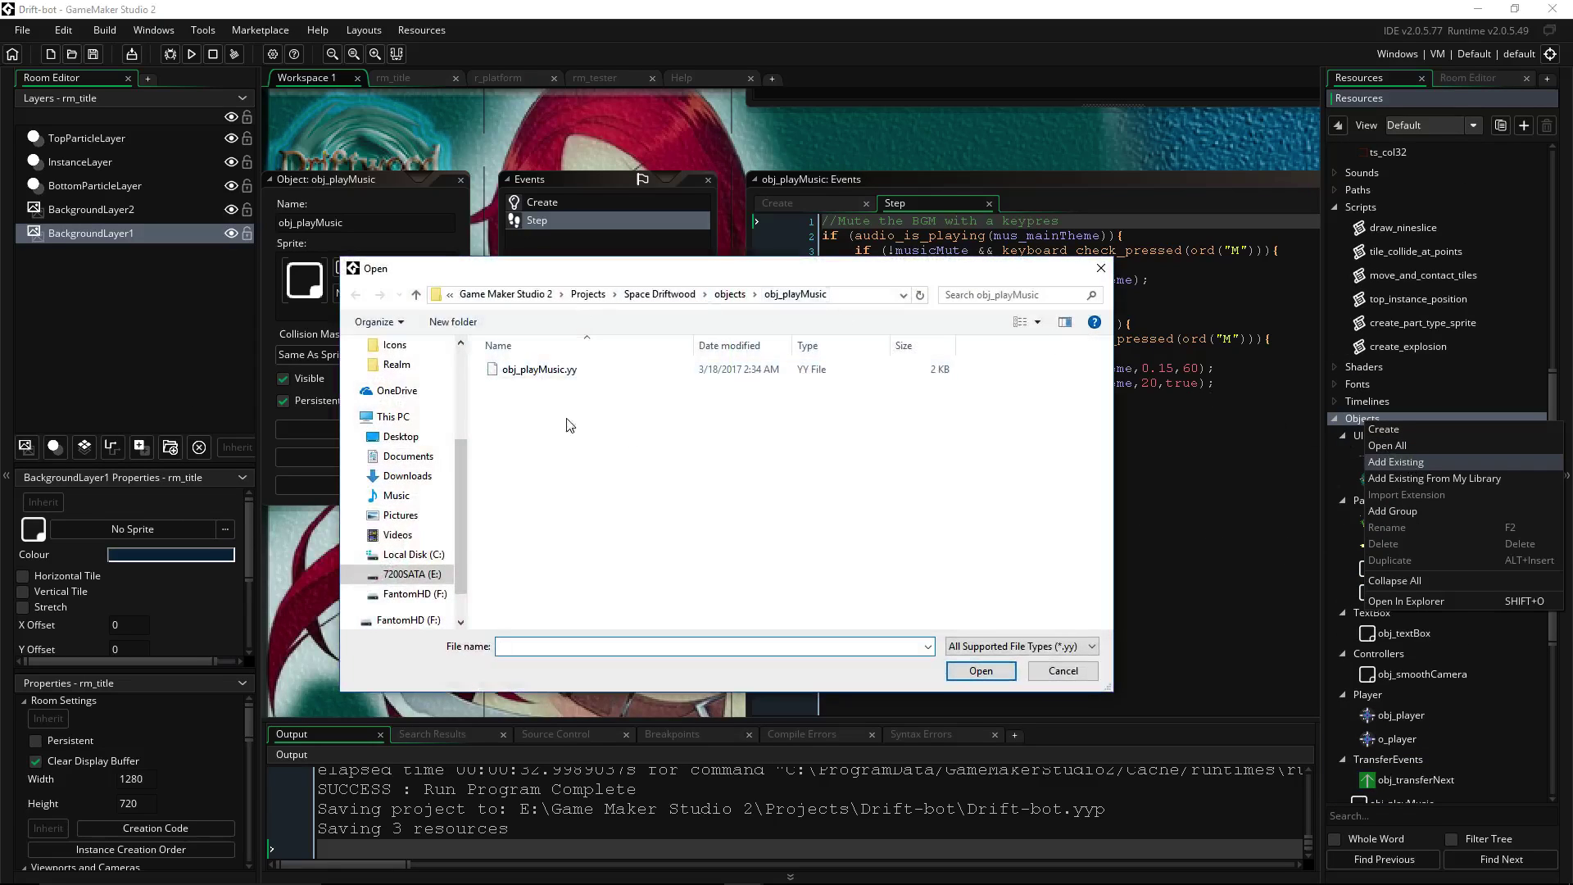
click(729, 294)
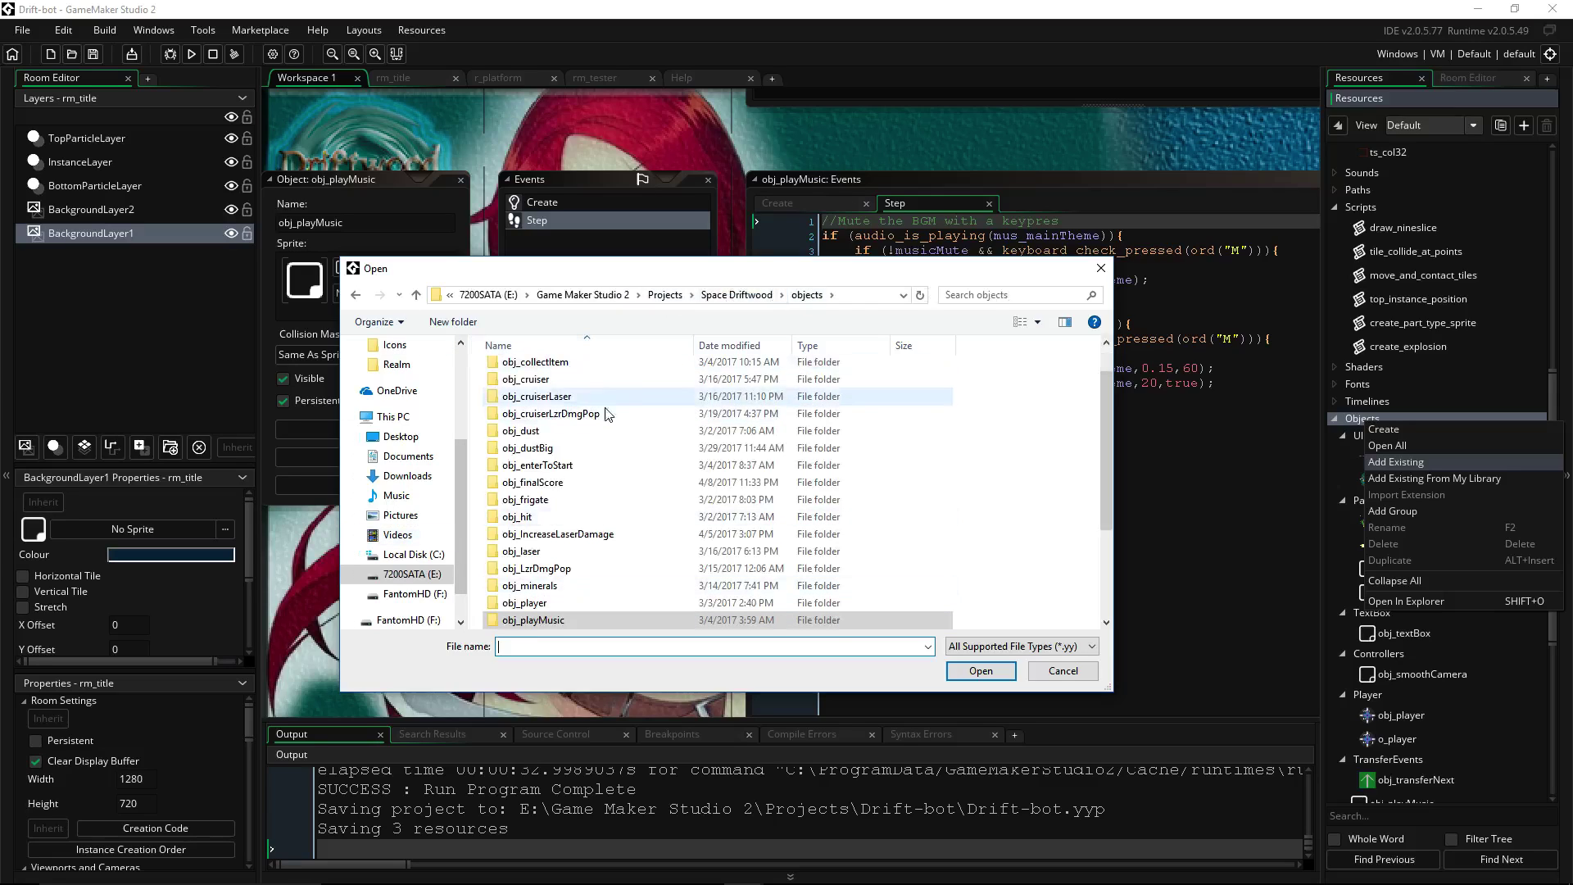
click(537, 464)
double_click(537, 465)
click(560, 370)
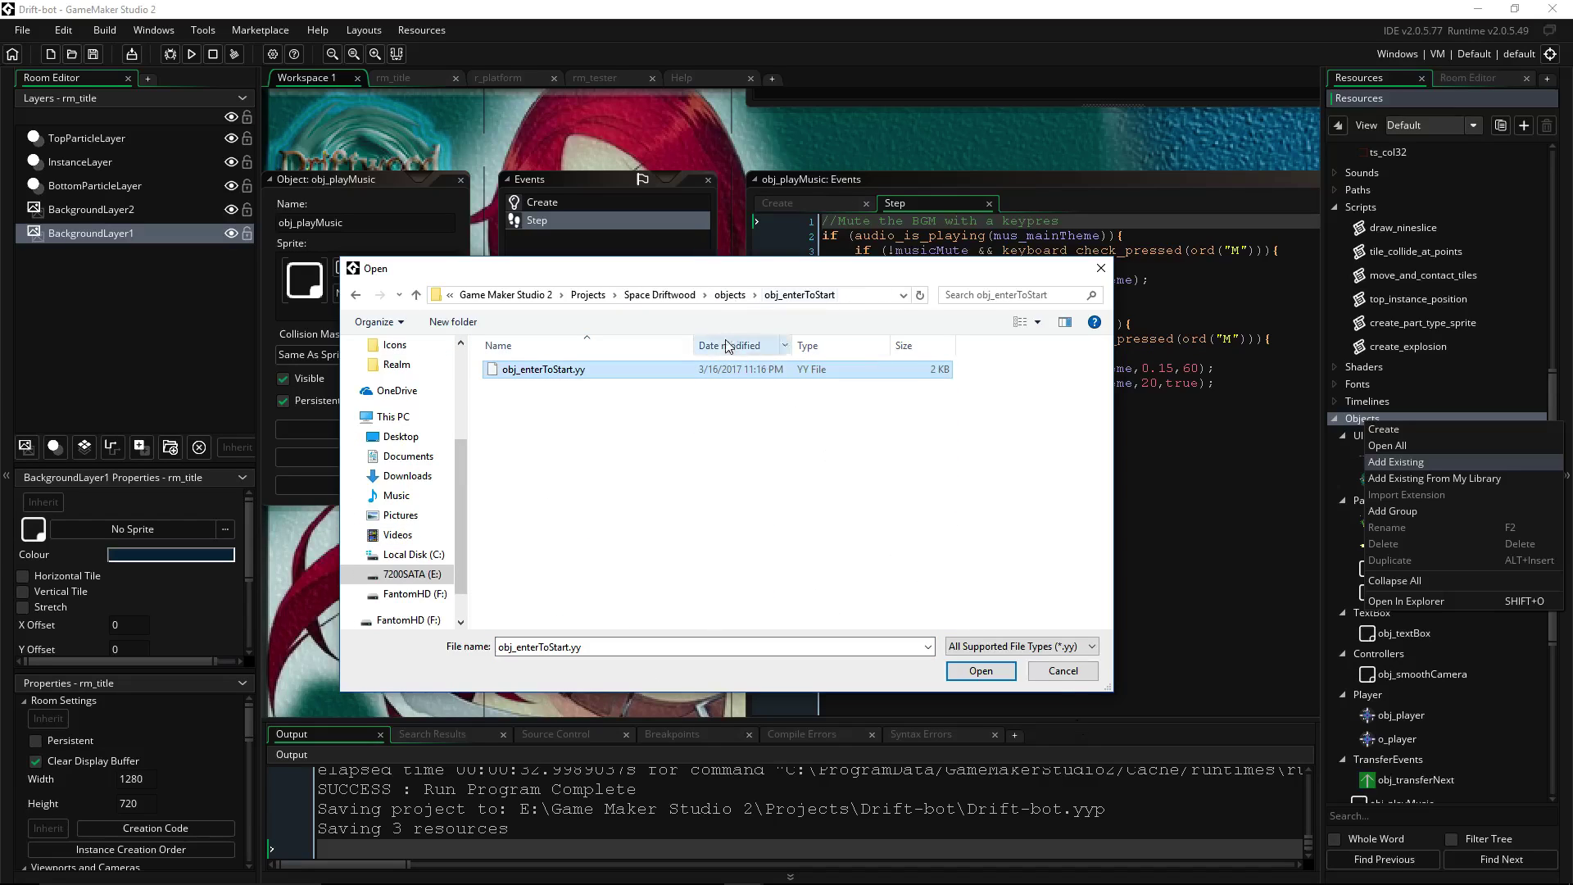
click(1088, 677)
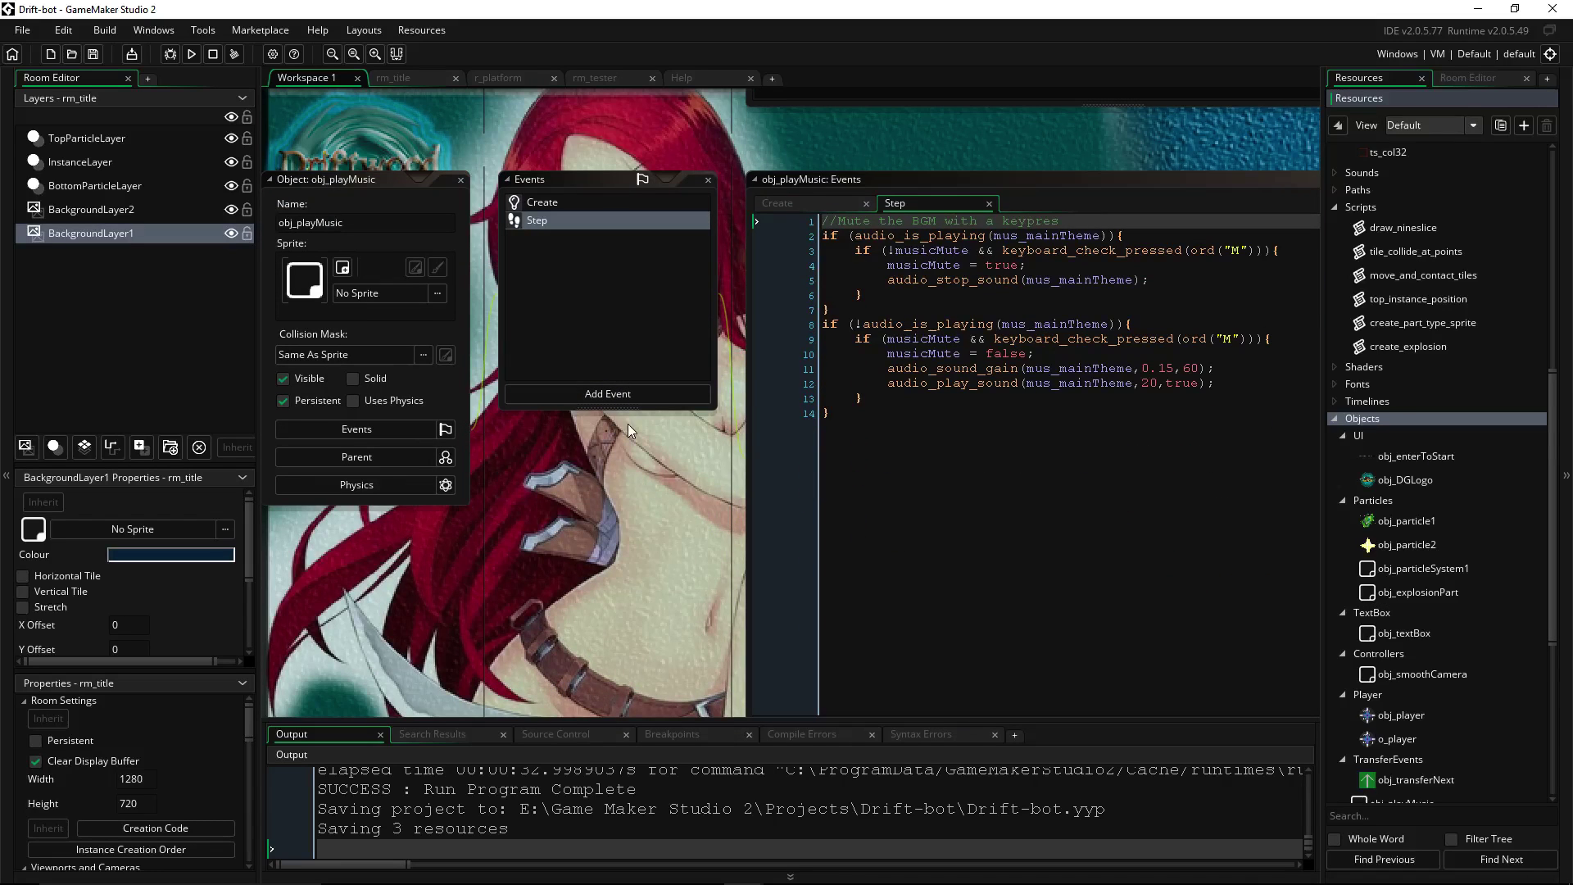
scroll(623, 449, up, 2)
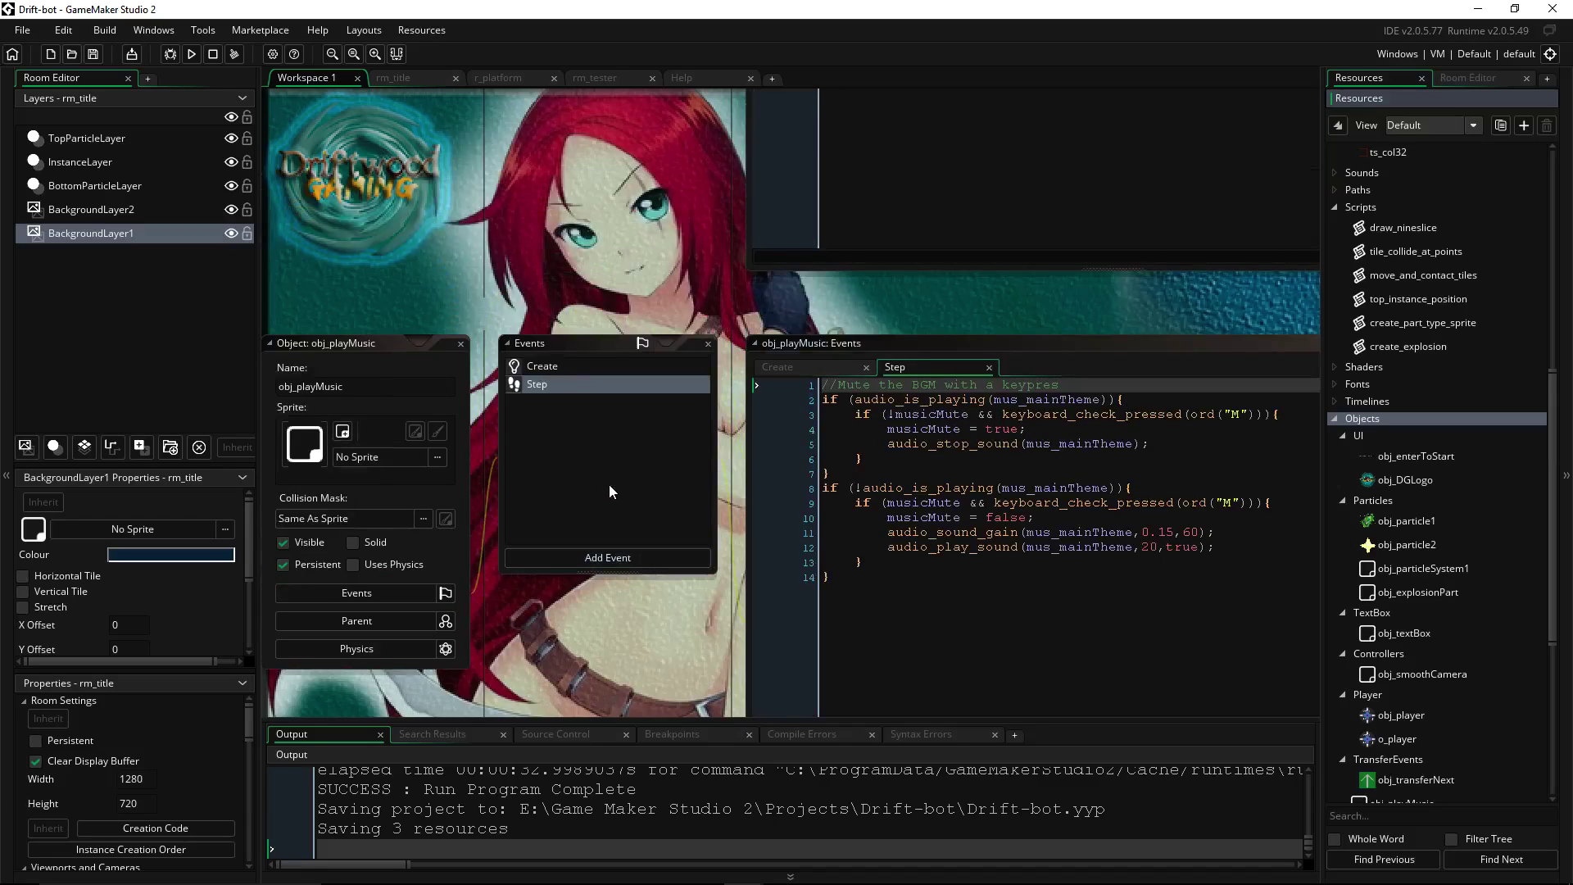